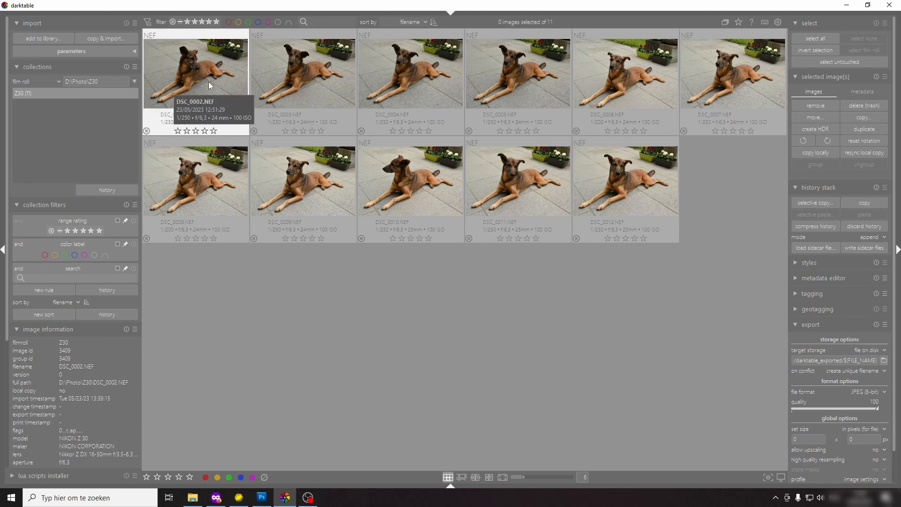
Step: Open the first photo, DSC_0002.NEF, from the lighttable for editing
click(209, 84)
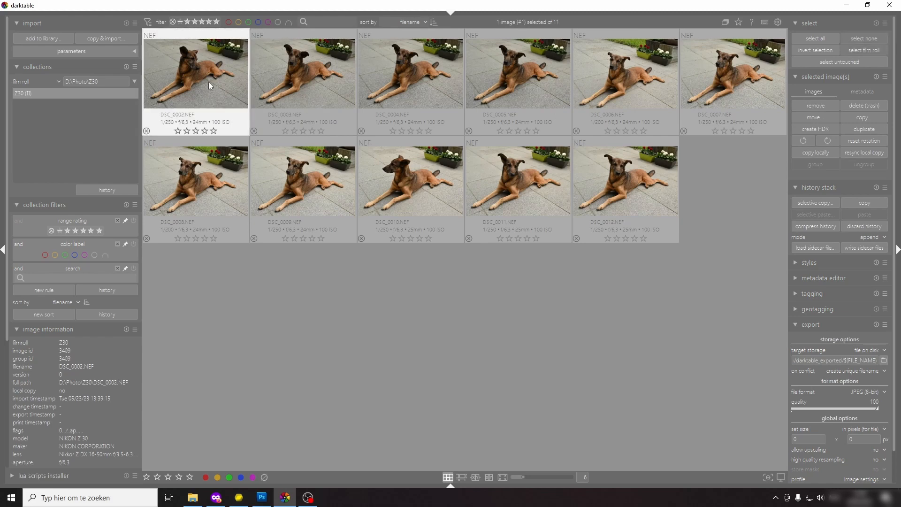
double_click(209, 85)
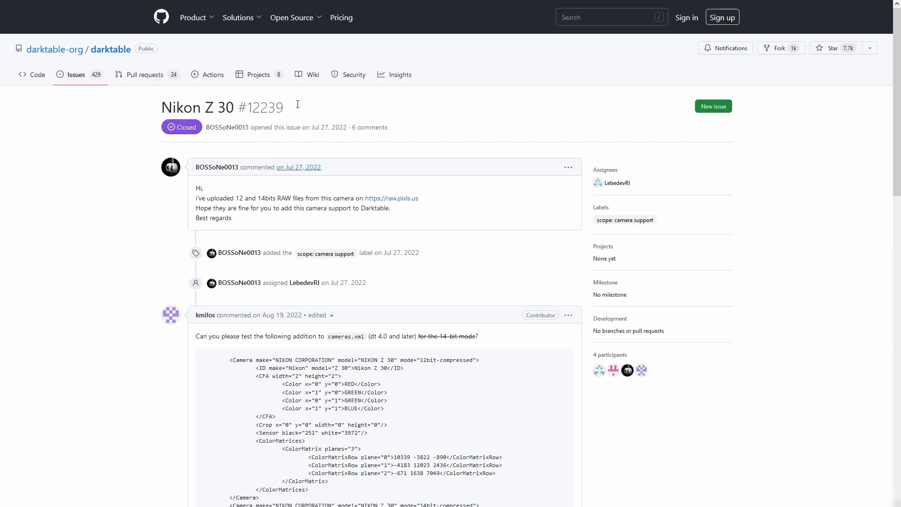
Step: Switch to the Nikon Z 30 GitHub issue and highlight the full 12-bit and 14-bit camera XML code in the August 19 comment
mouse_move(310, 2)
drag(894, 129, 898, 219)
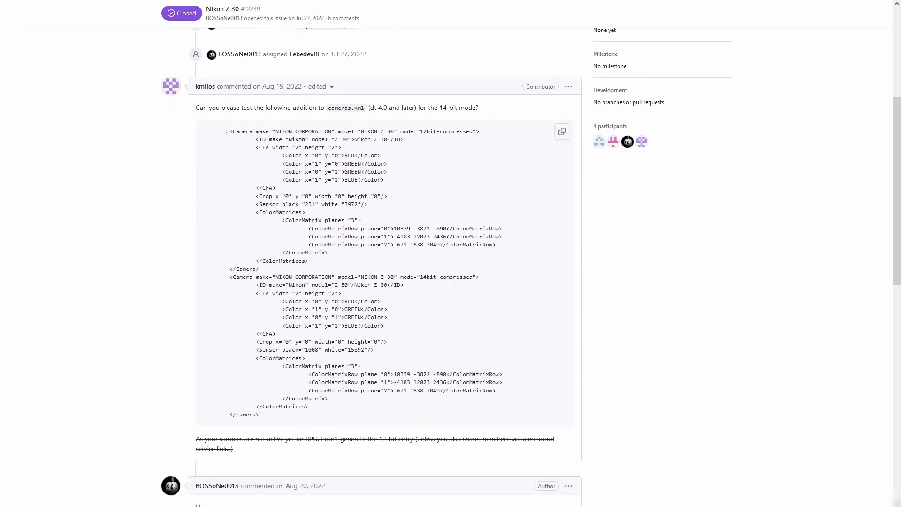
drag(229, 132, 270, 419)
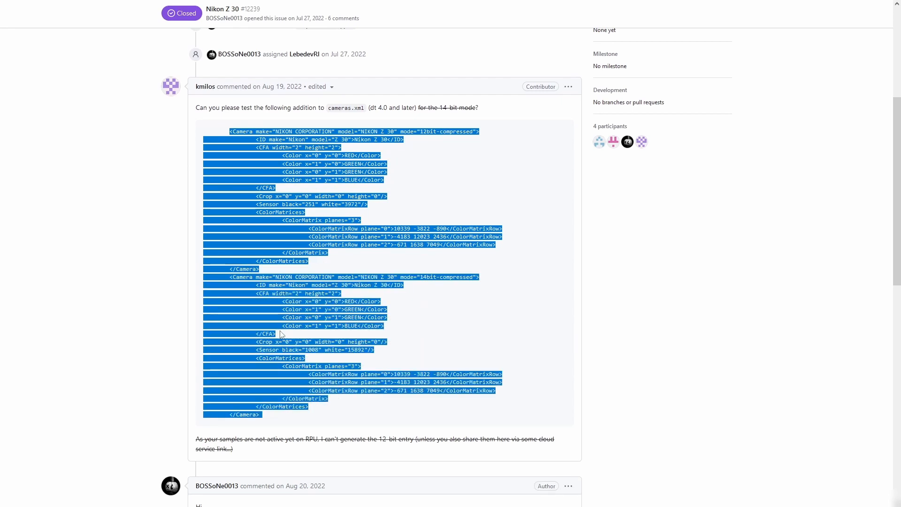
click(342, 216)
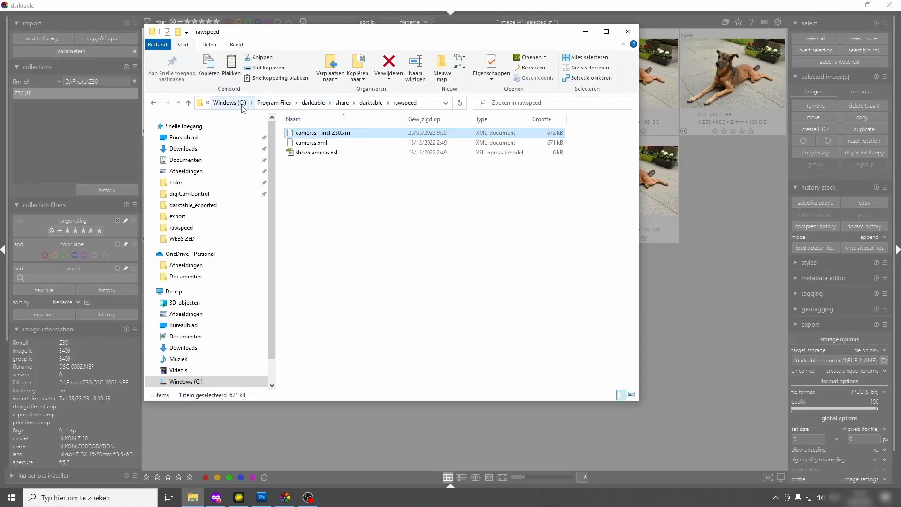
Step: Switch to File Explorer and inspect the full path of the rawspeed folder
click(422, 102)
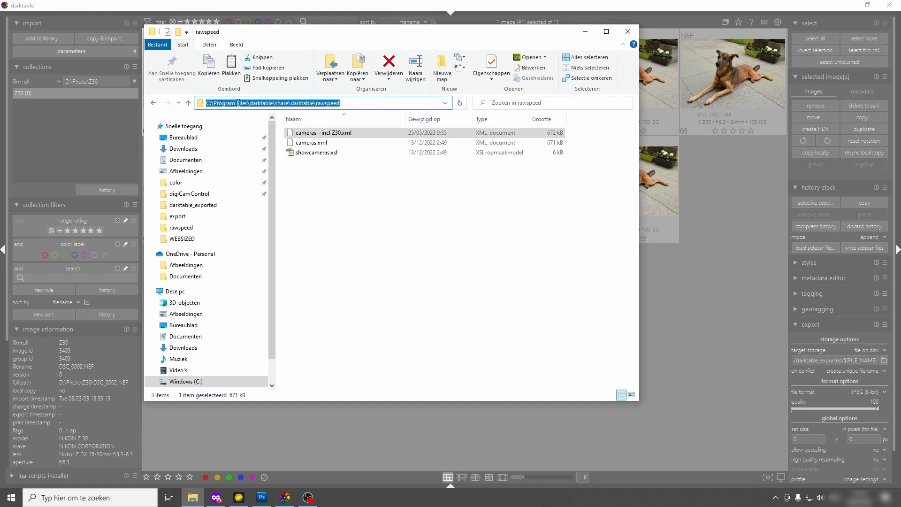
click(275, 107)
drag(275, 105, 313, 103)
click(321, 103)
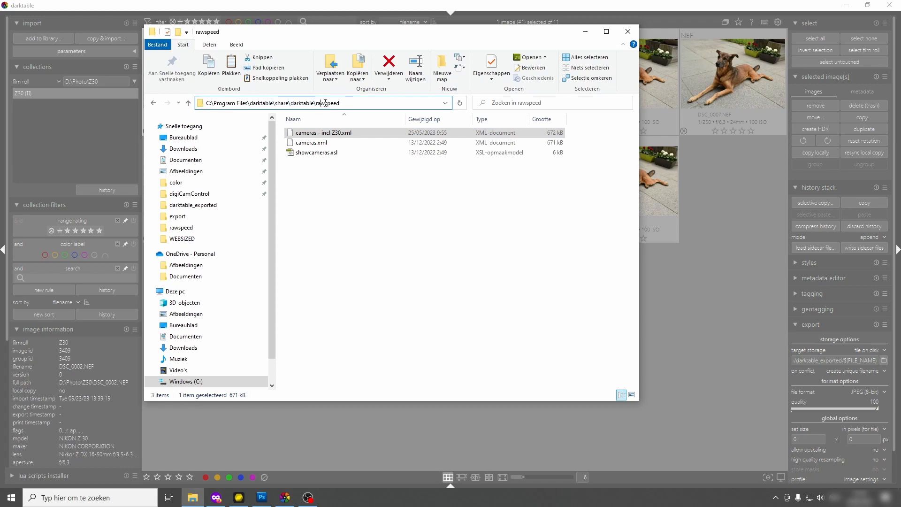
click(388, 223)
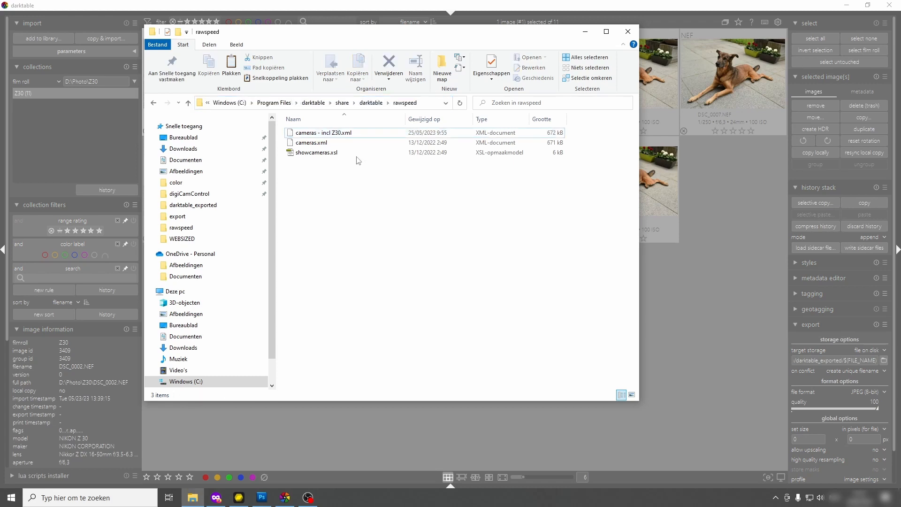
Step: Open "cameras - incl Z30.xml" in Notepad (Kladblok) and maximize its window
click(323, 143)
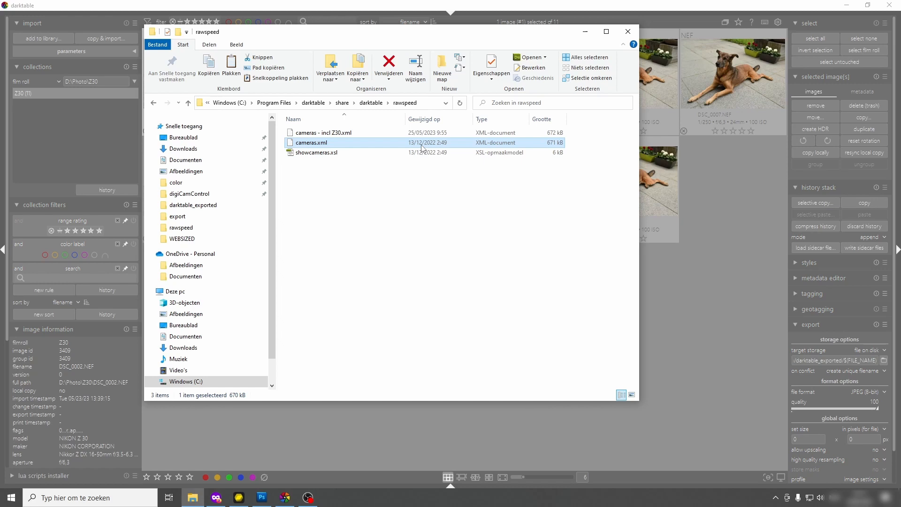
click(332, 134)
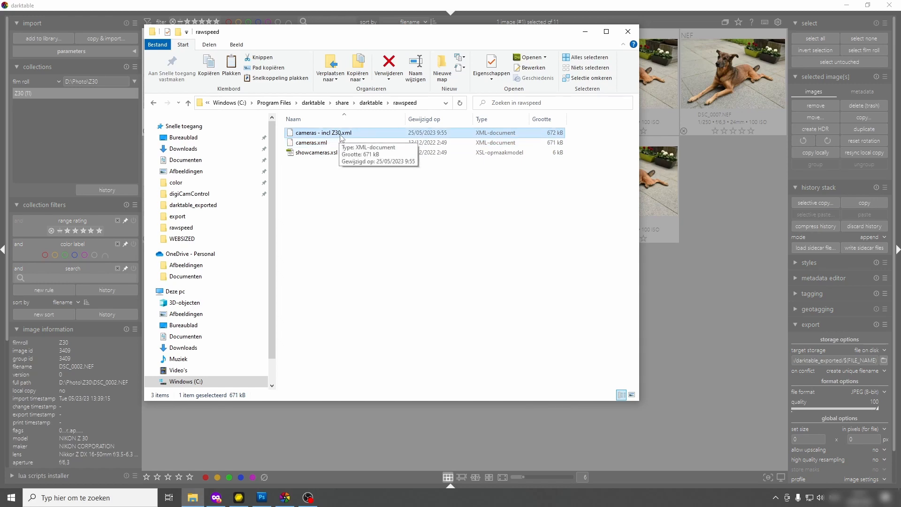
right_click(323, 137)
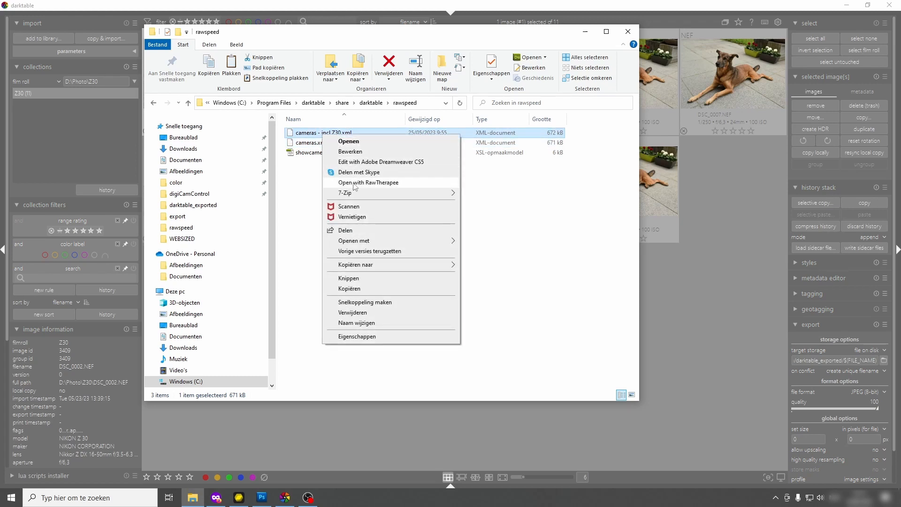
mouse_move(402, 242)
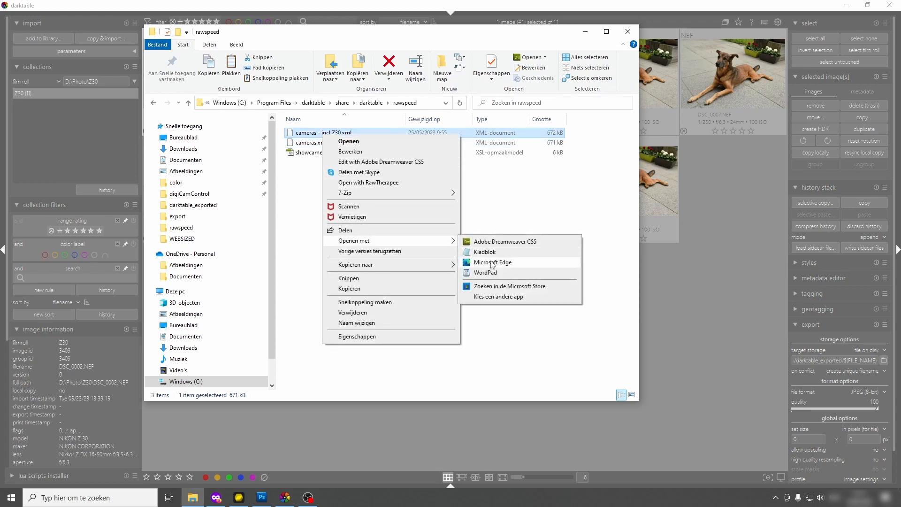
click(486, 253)
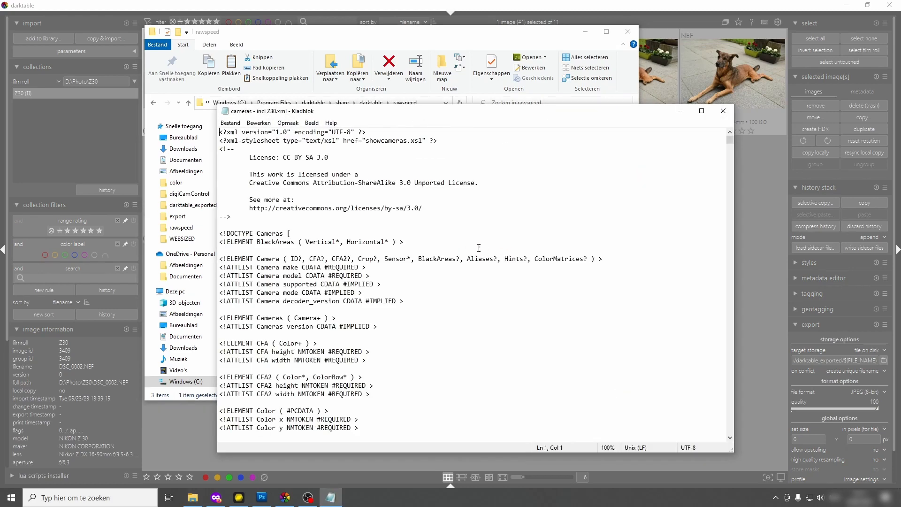
click(701, 111)
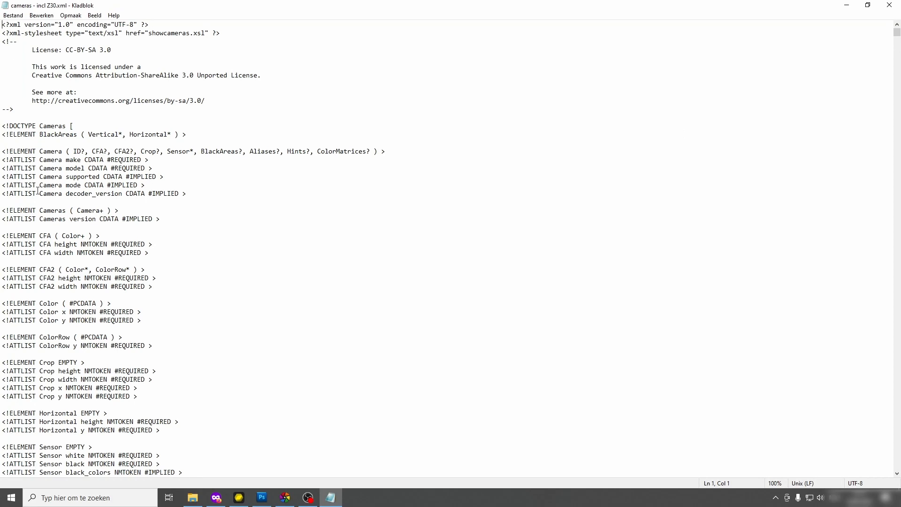
Step: Examine where the two Nikon Z 30 entries sit between the <Cameras> tag and the ARRI ALEXA entry, and close the file
scroll(49, 214, down, 13)
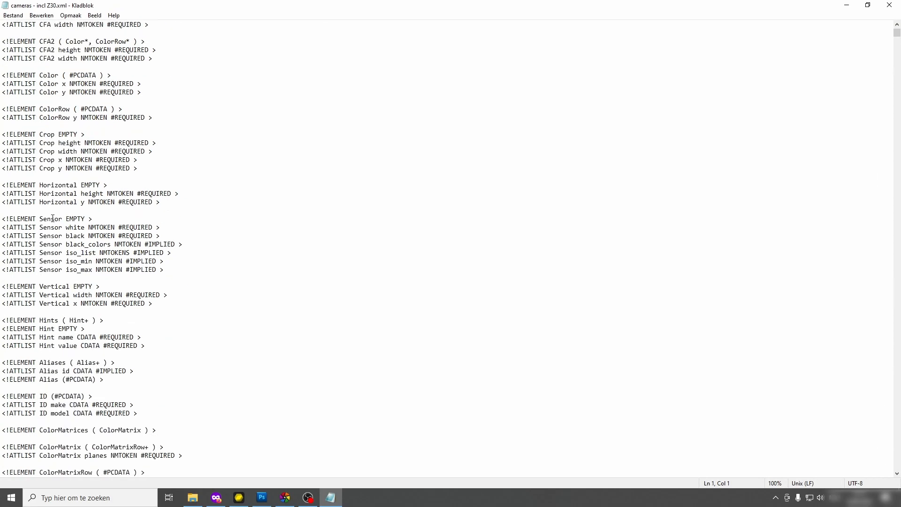
scroll(53, 219, down, 8)
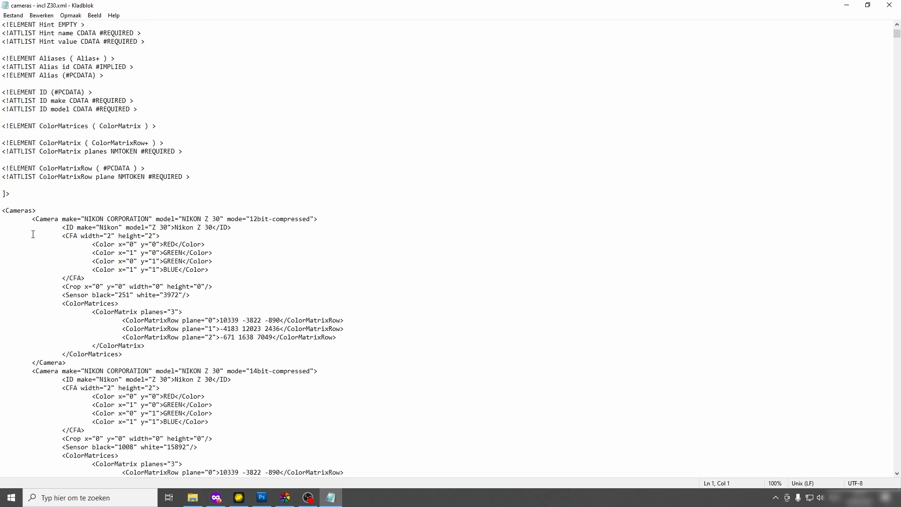
drag(5, 212, 42, 211)
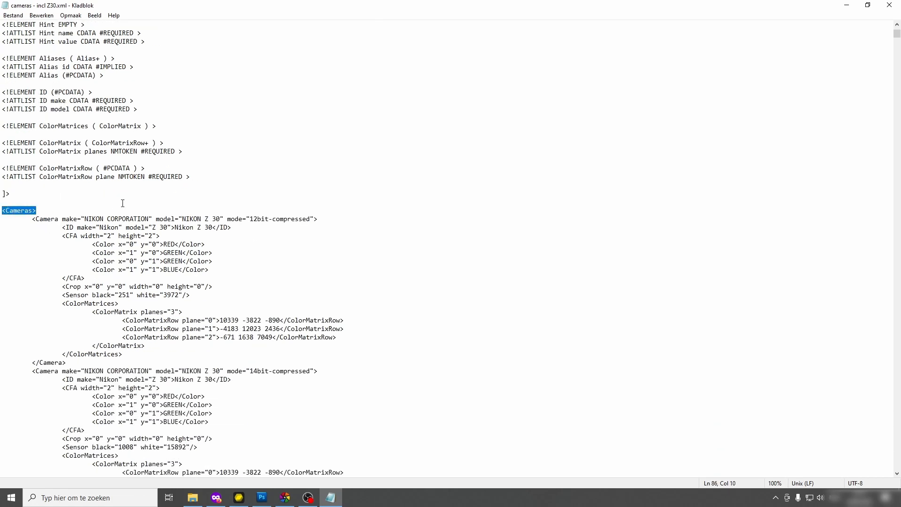
scroll(123, 203, down, 4)
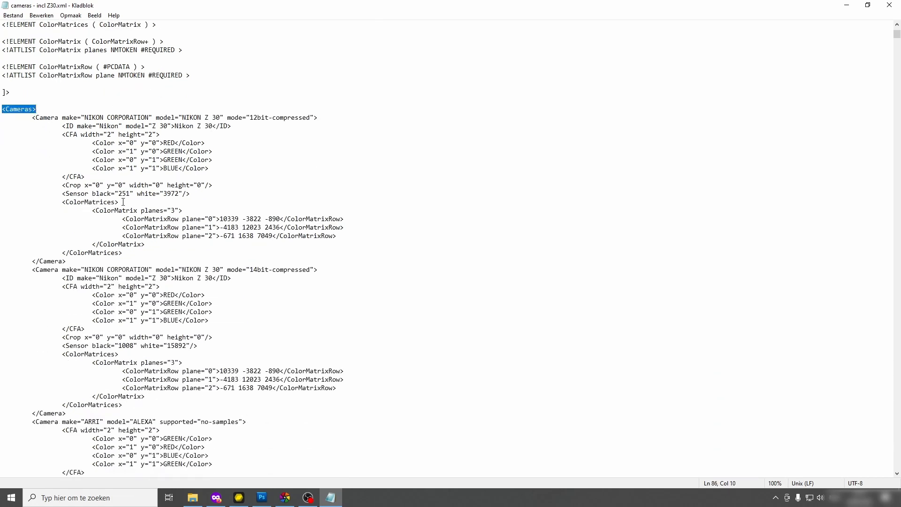
drag(32, 117, 81, 413)
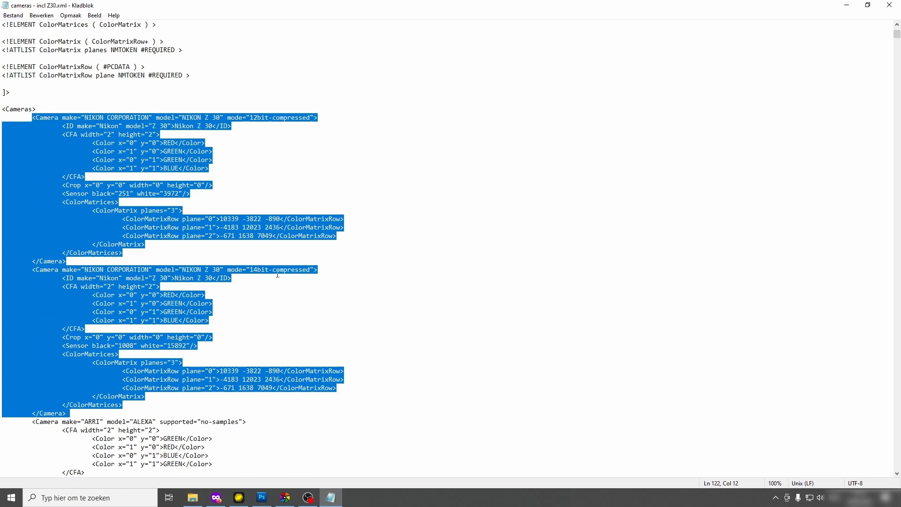
scroll(187, 277, down, 7)
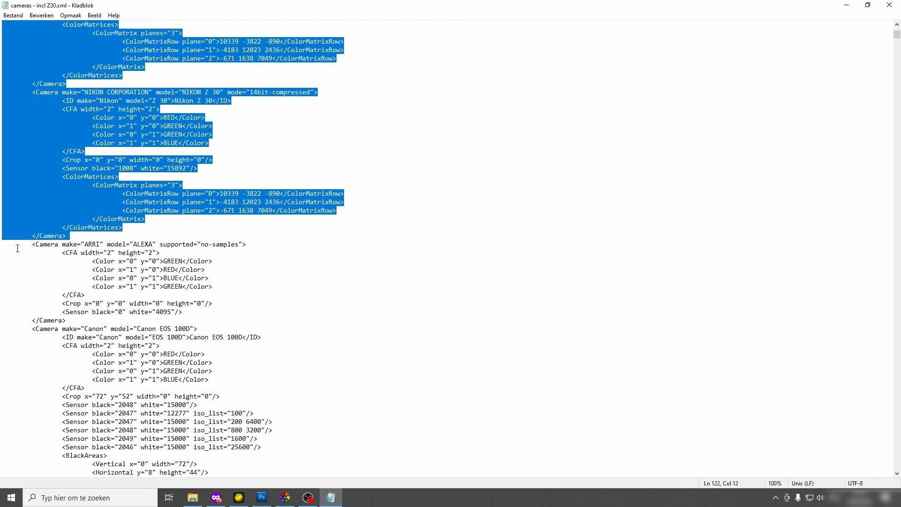
drag(5, 244, 255, 243)
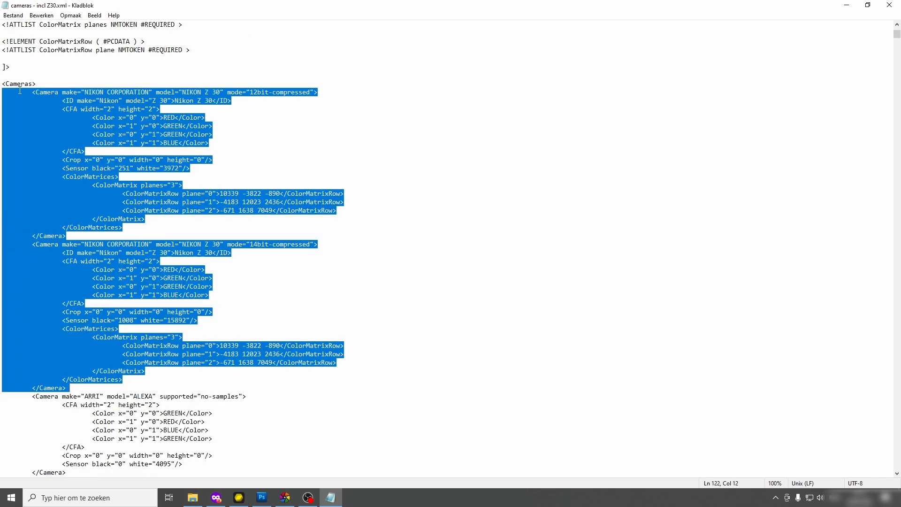
drag(14, 92, 87, 390)
click(889, 8)
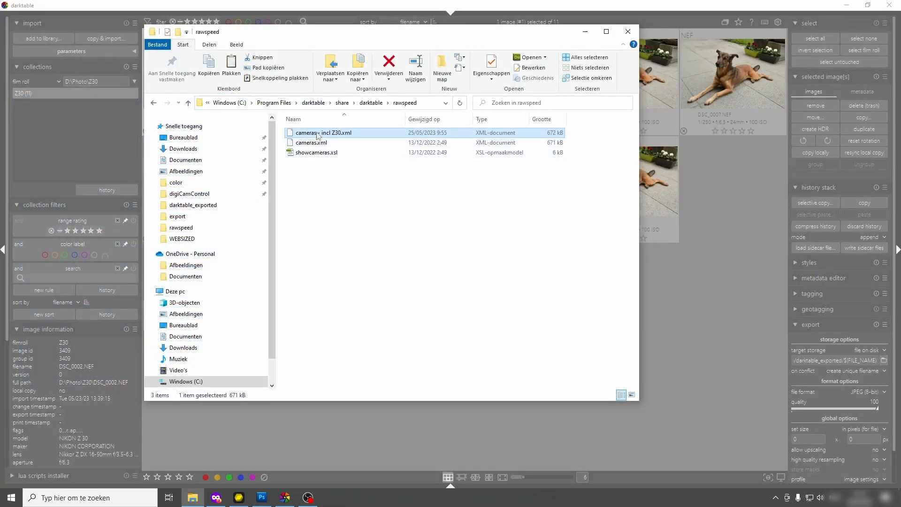
Step: Open the original cameras.xml in Notepad and locate the <Cameras> tag with the ARRI ALEXA entry beneath it
click(312, 143)
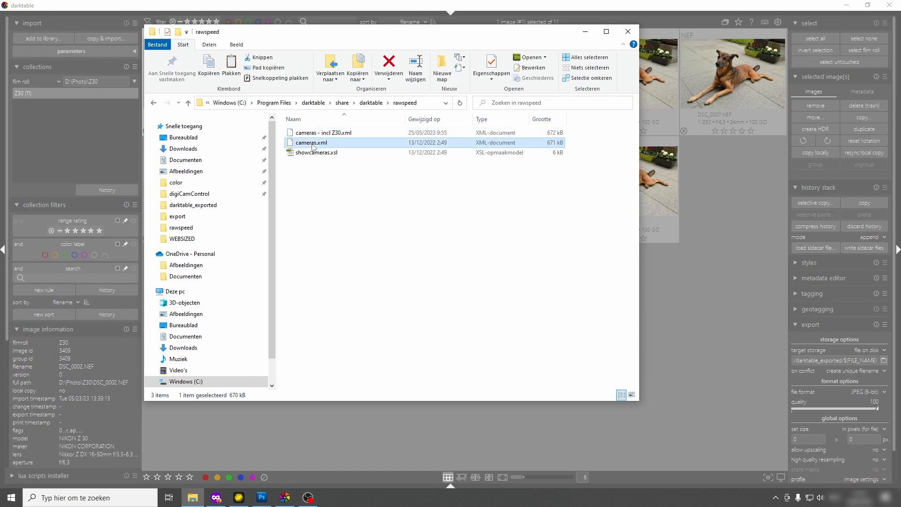
right_click(313, 147)
mouse_move(434, 255)
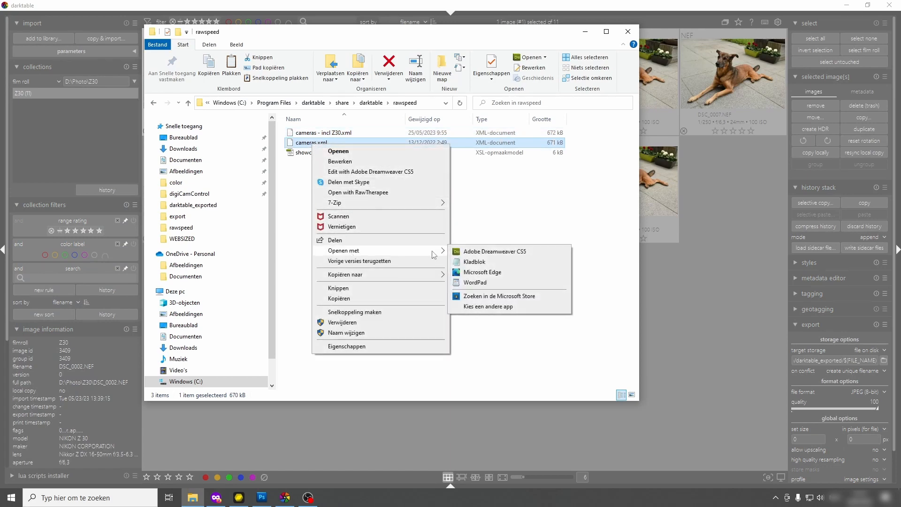
click(474, 261)
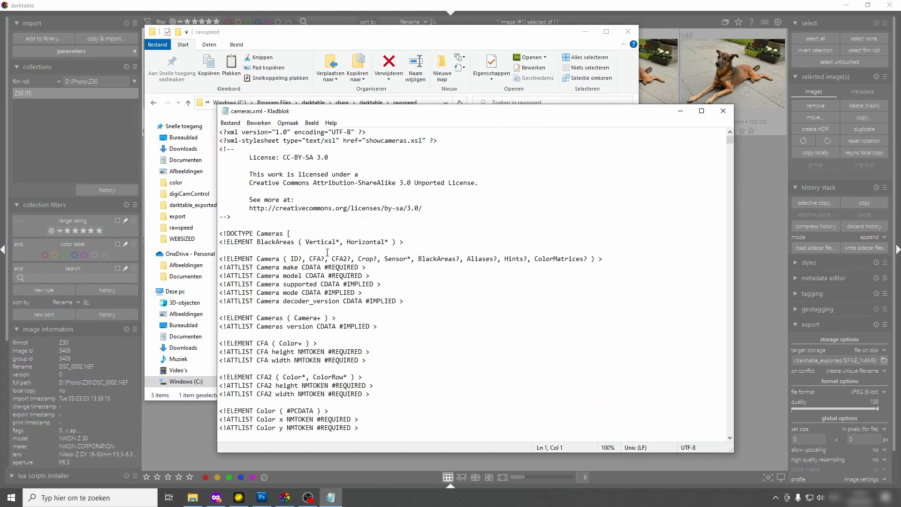
scroll(327, 252, down, 20)
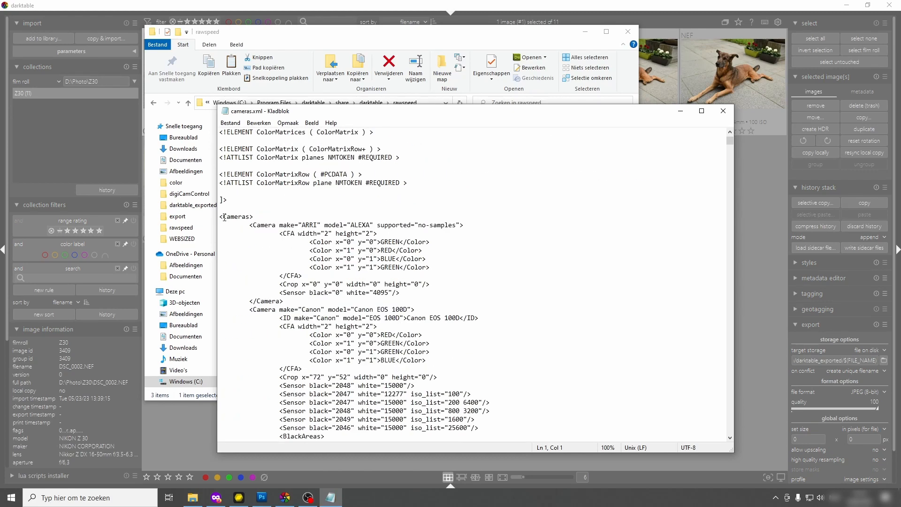
double_click(225, 217)
click(275, 225)
drag(251, 227, 291, 301)
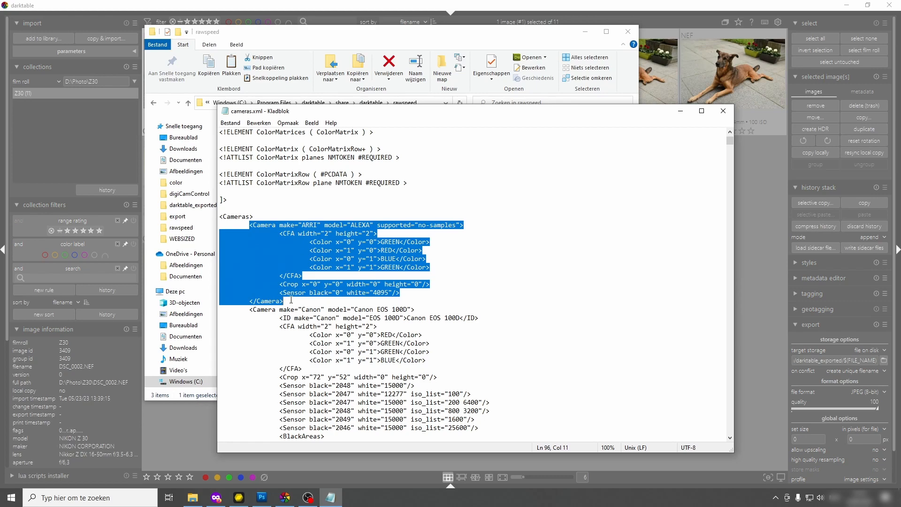
Step: Insert five blank lines directly below the <Cameras> tag, and close cameras.xml without saving
click(283, 217)
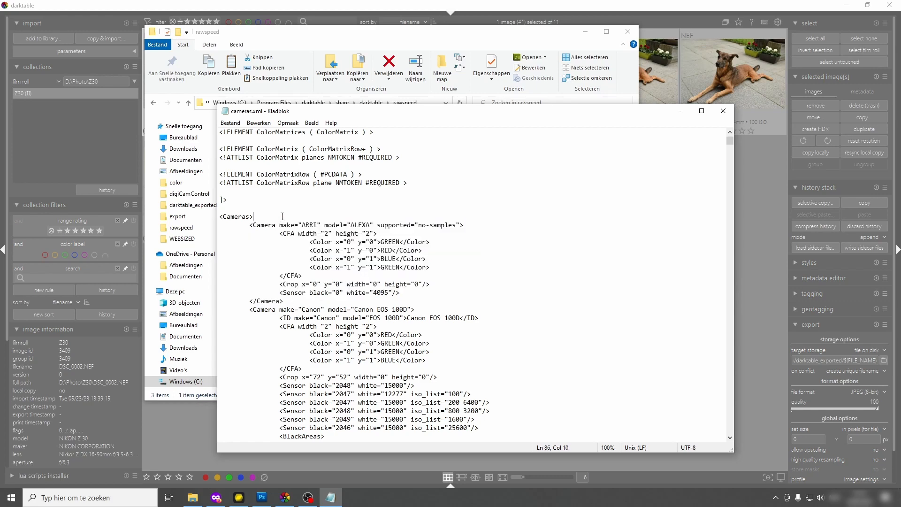
key(Return)
key(Return)
key(Return)
key(Return)
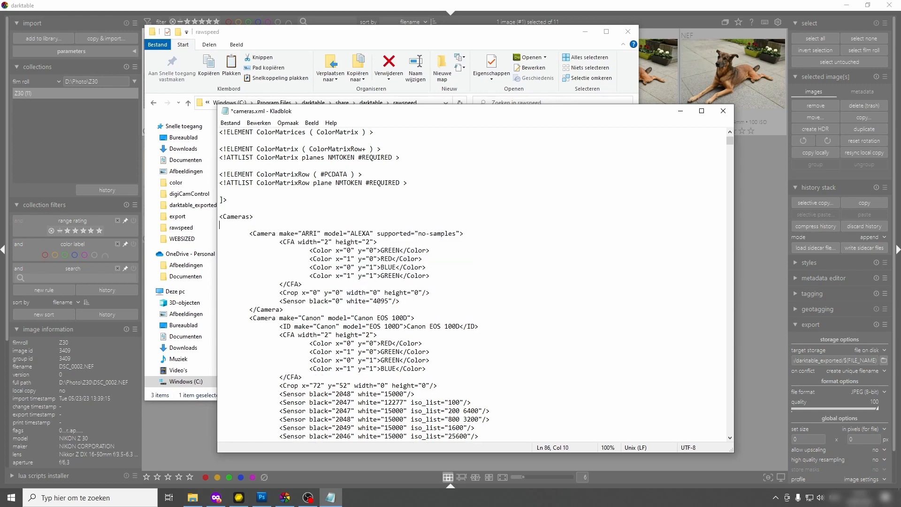
key(Return)
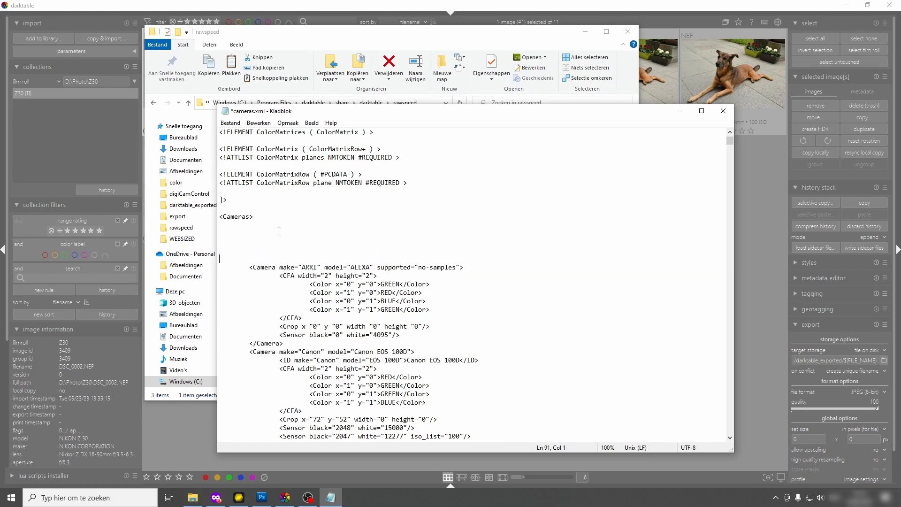
key(Up)
key(Up)
key(Up)
click(722, 111)
click(449, 254)
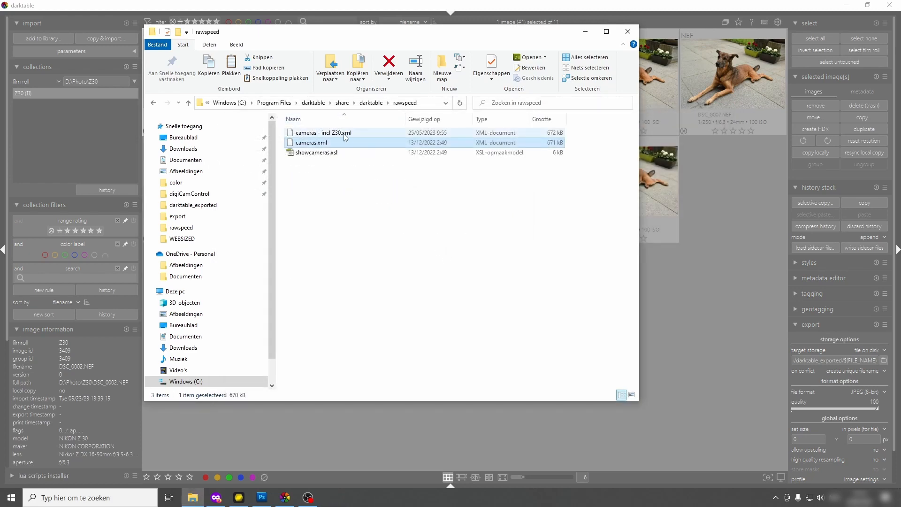
Step: Rename cameras.xml to "cameras - original.xml", granting administrator permission for the change
click(317, 143)
click(317, 143)
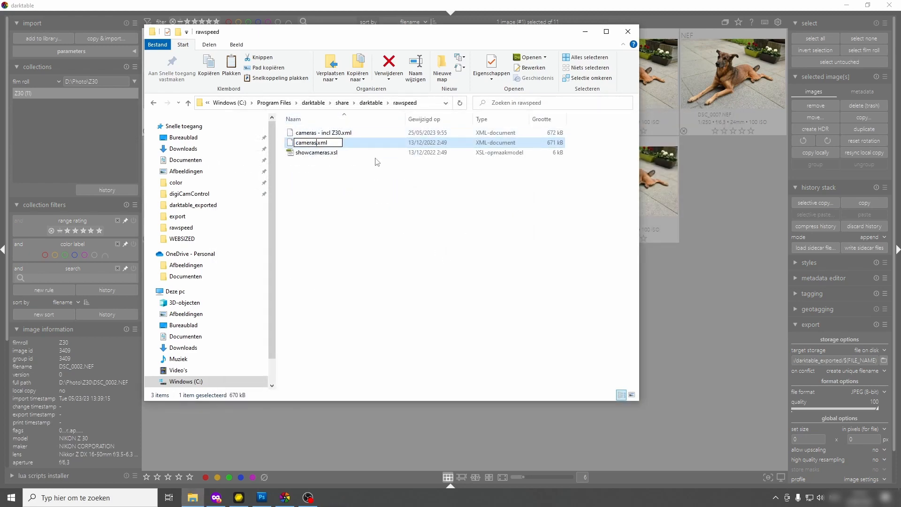
text(- original)
key(Return)
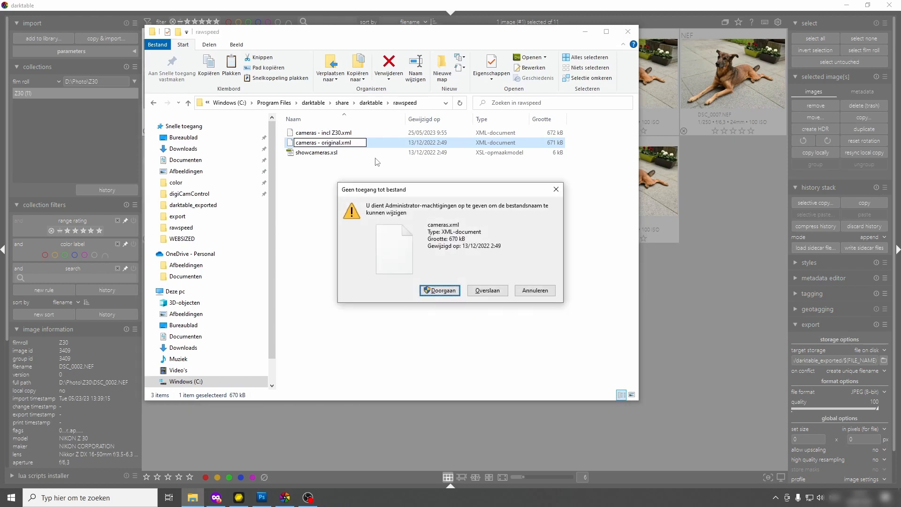
click(443, 285)
Step: Rename "cameras - incl Z30.xml" to cameras.xml, granting administrator permission for the change
click(318, 133)
click(318, 133)
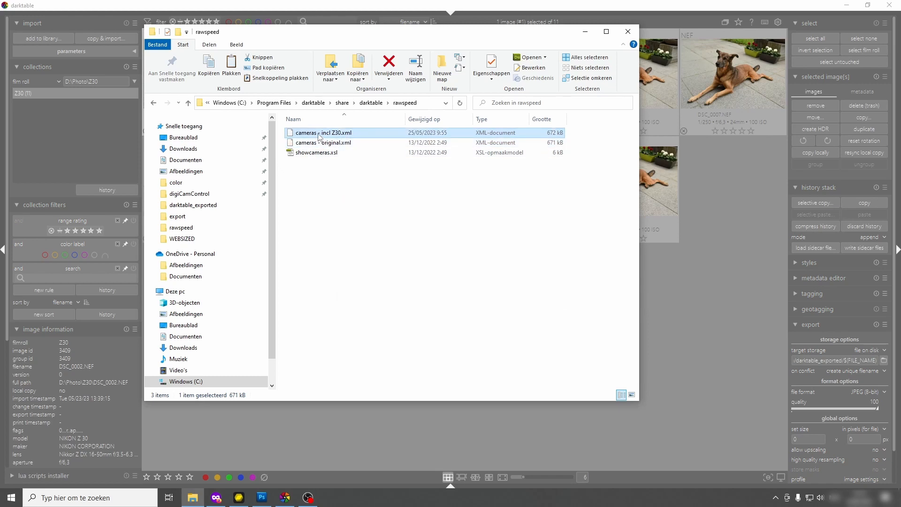
click(318, 132)
drag(318, 133, 341, 133)
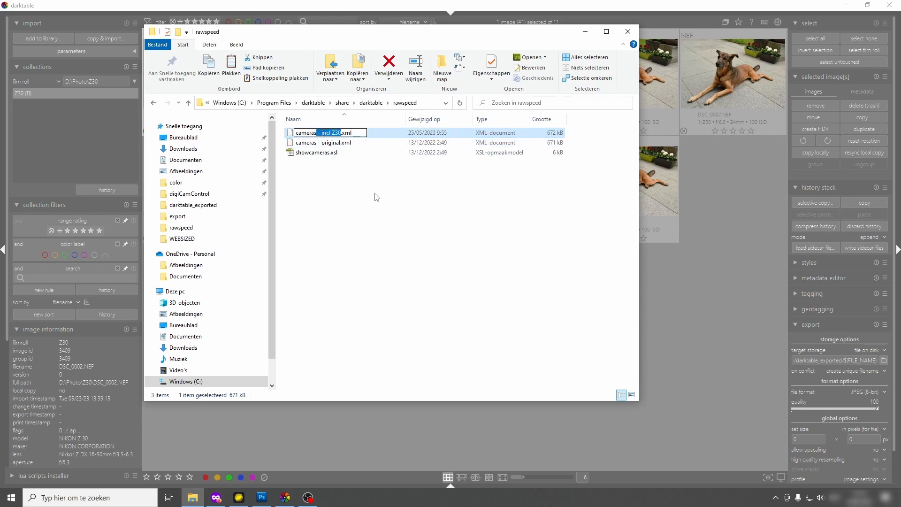
key(BackSpace)
key(Return)
click(449, 292)
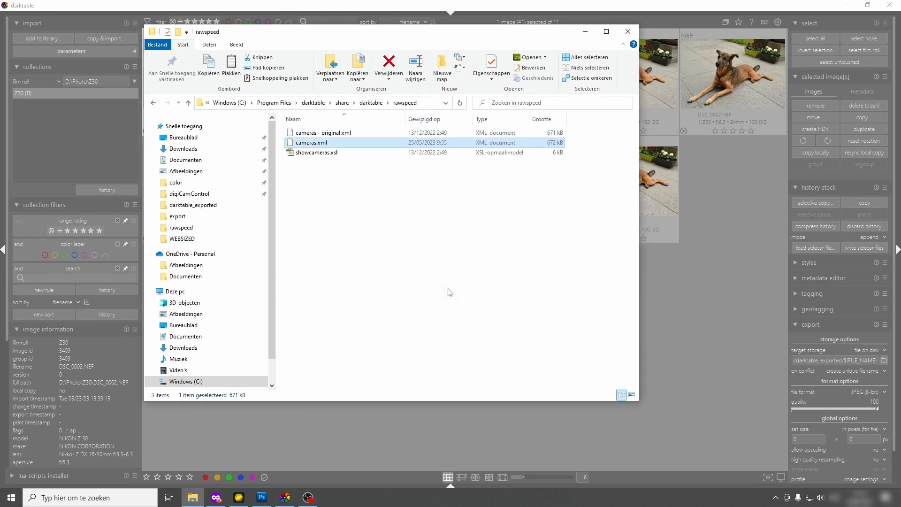
Step: Close darktable and start it again so it loads the replaced cameras.xml
click(809, 6)
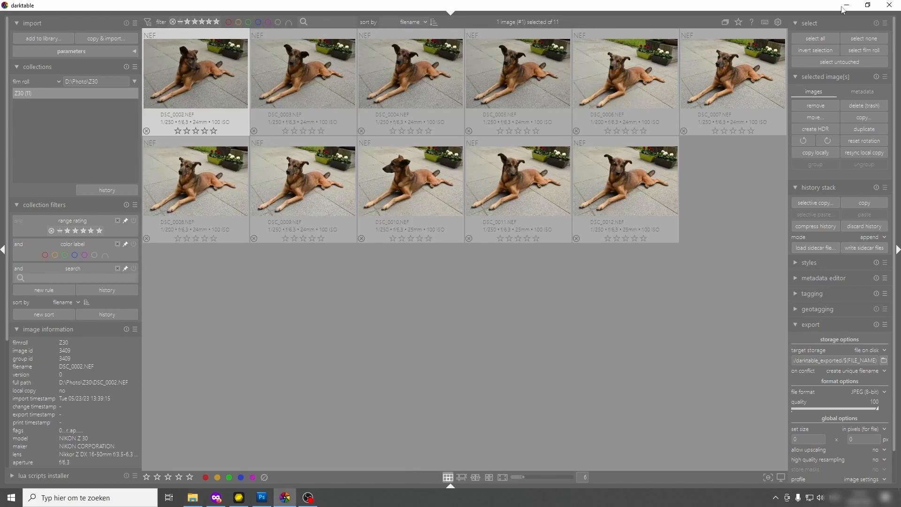
click(893, 8)
click(11, 497)
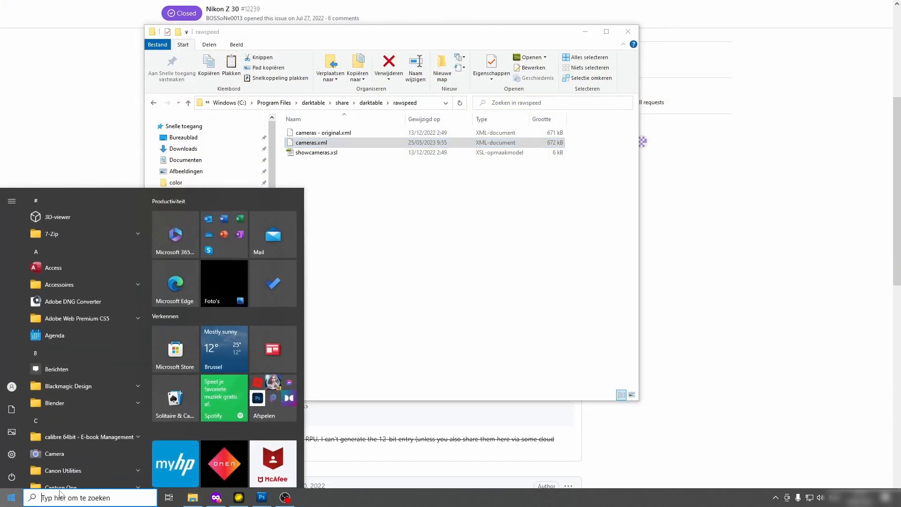
text(dark)
key(Return)
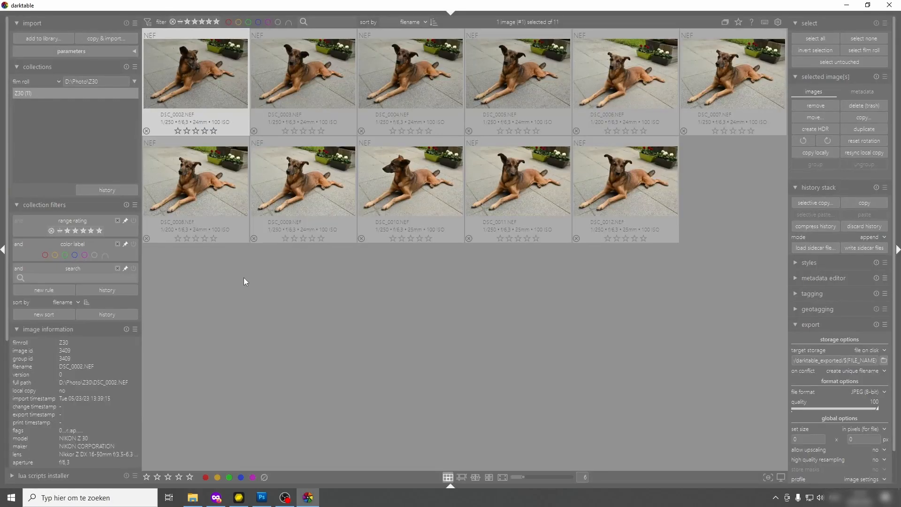
Step: Open DSC_0002.NEF in the darkroom, enable lens correction, and check the camera and lens chosen in the full module
double_click(212, 83)
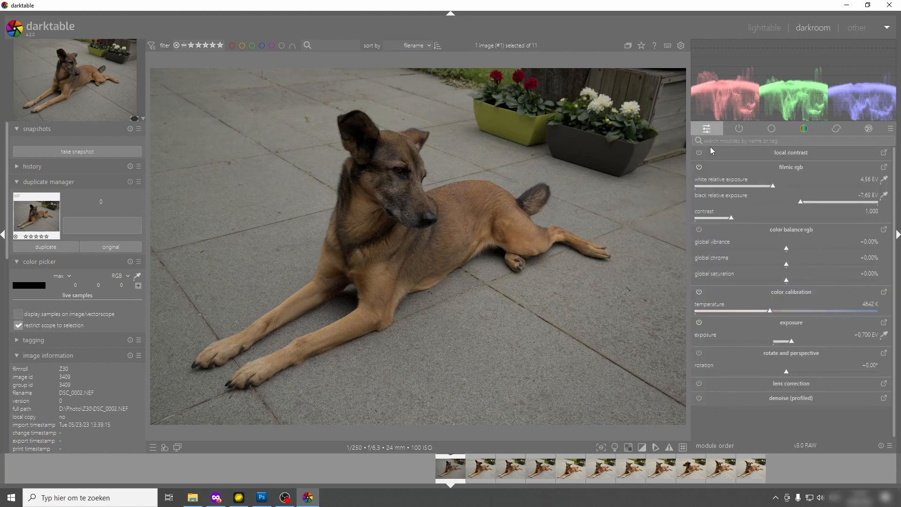
click(699, 383)
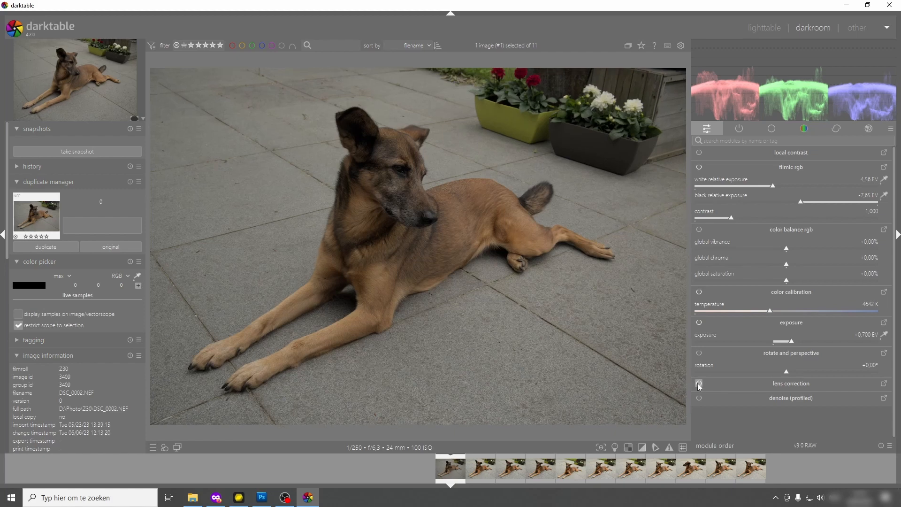
click(884, 384)
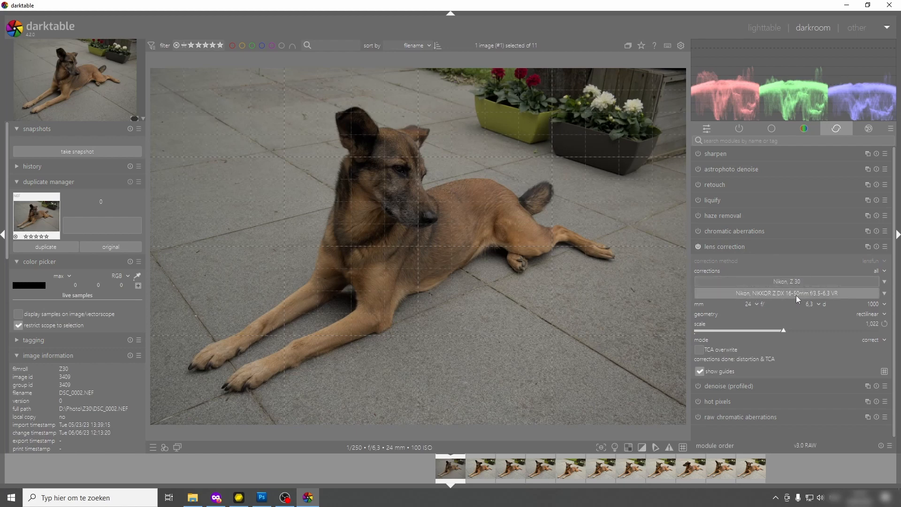
mouse_move(792, 294)
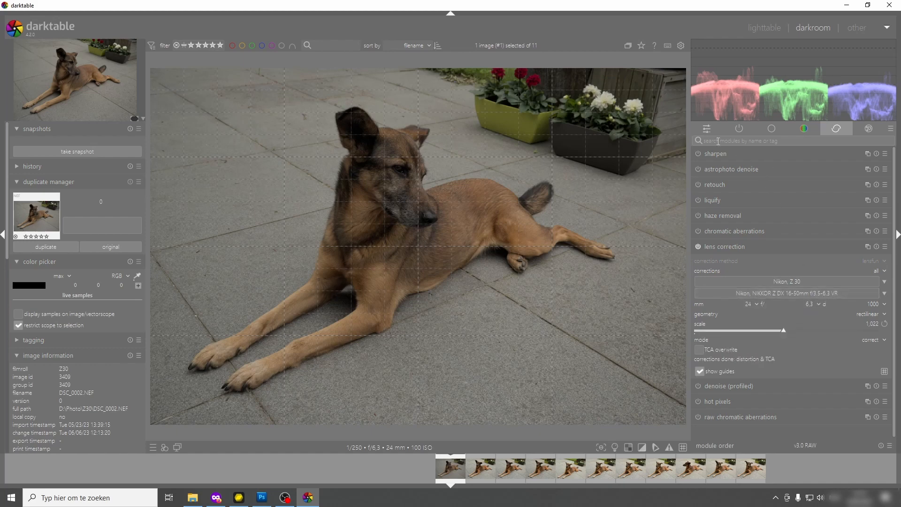
Step: Open the full denoise (profiled) module and check which noise profiles it offers for the photo
click(704, 129)
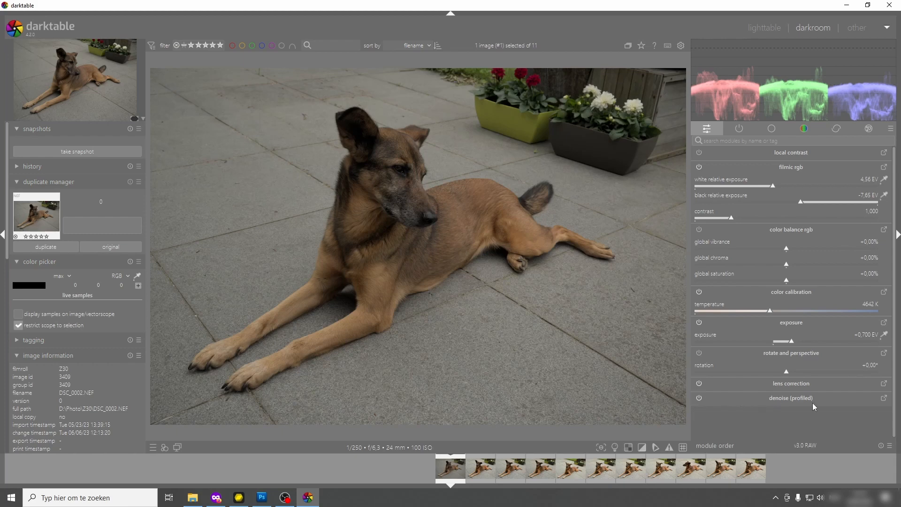
click(884, 399)
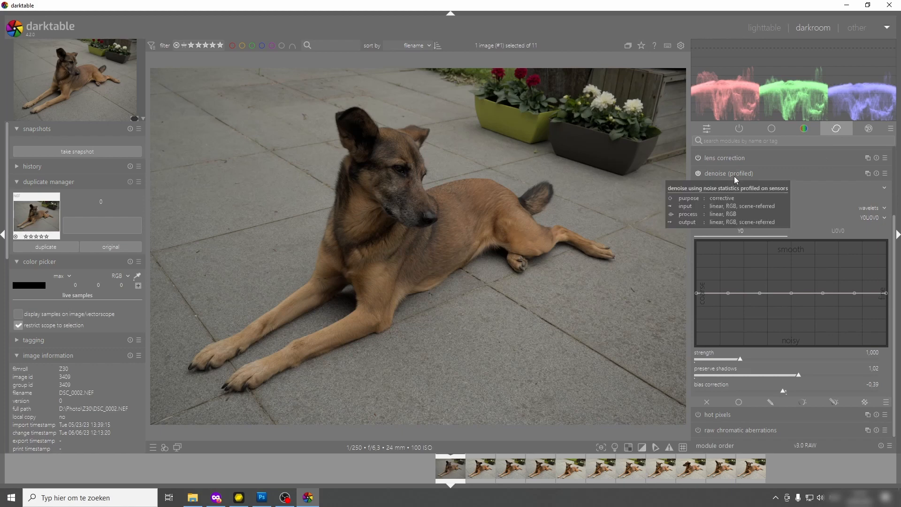
click(884, 190)
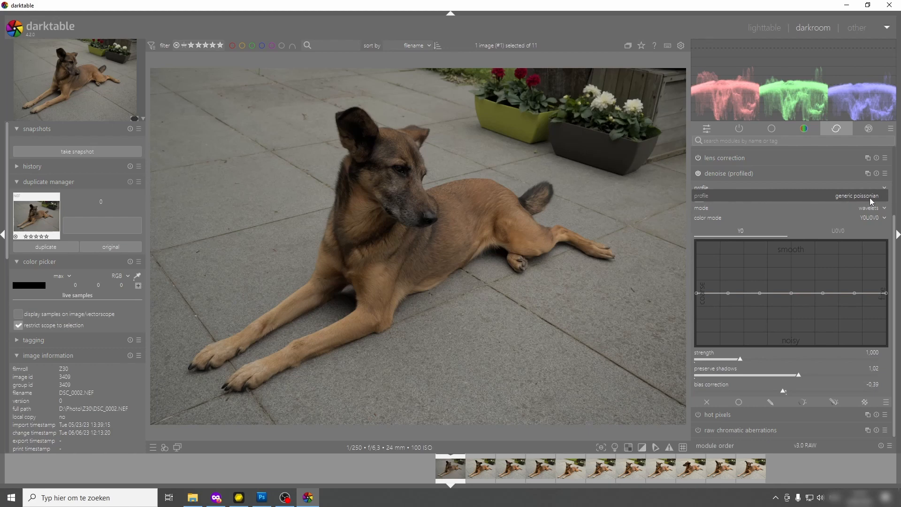
click(806, 184)
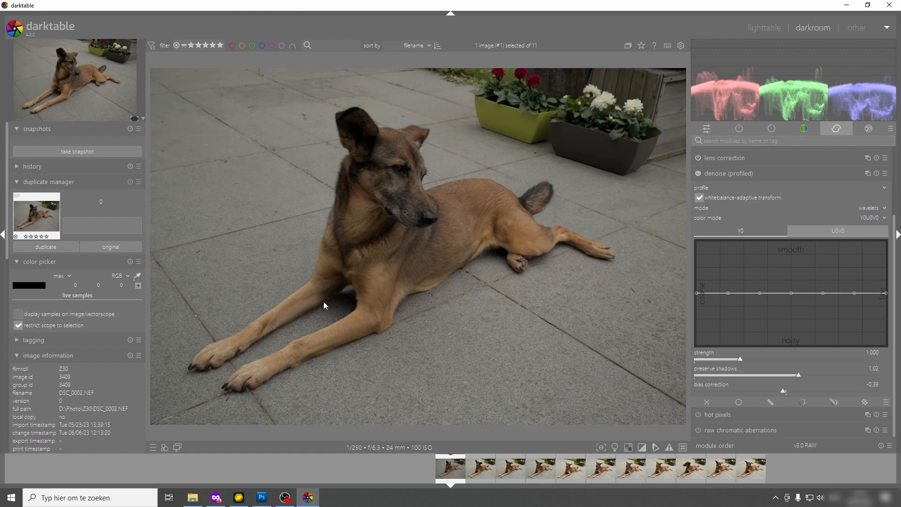
Step: Switch to File Explorer, go up to the share\darktable folder, and open noiseprofiles.json in Notepad without making it the default for .json files
click(193, 497)
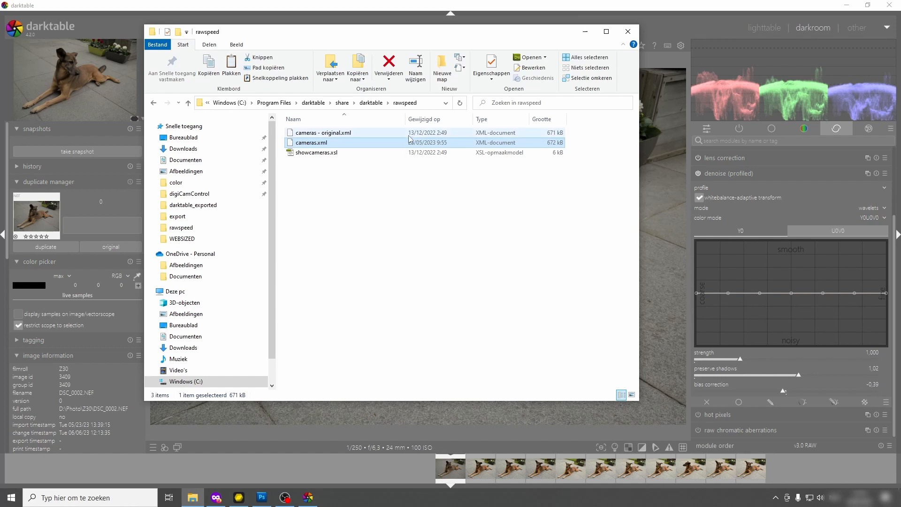
click(371, 102)
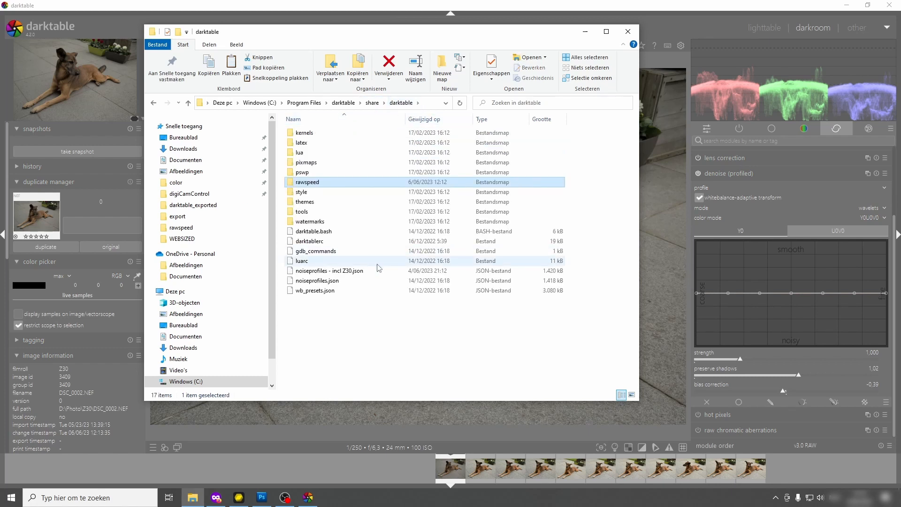
click(324, 281)
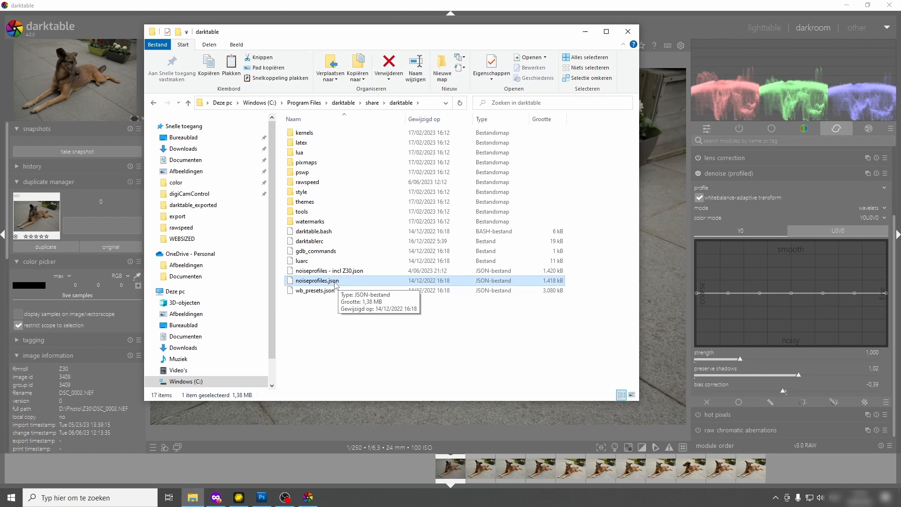
right_click(333, 283)
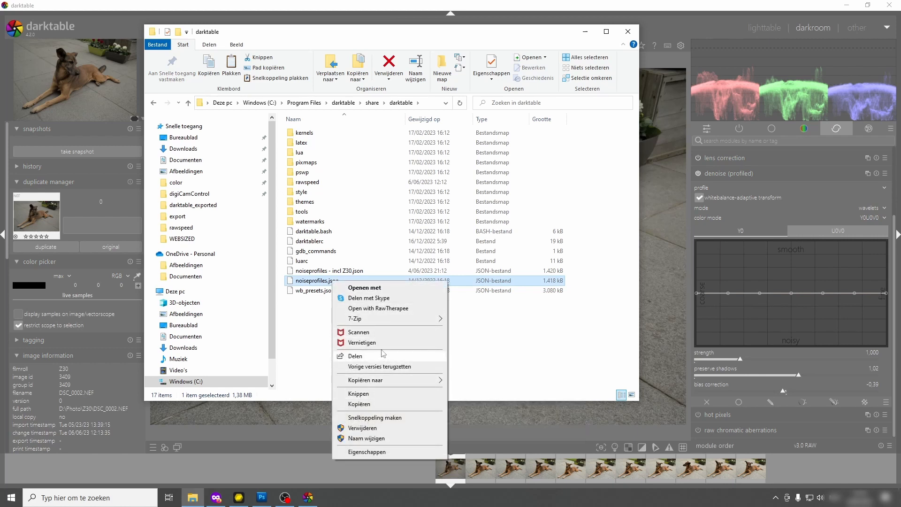
click(371, 287)
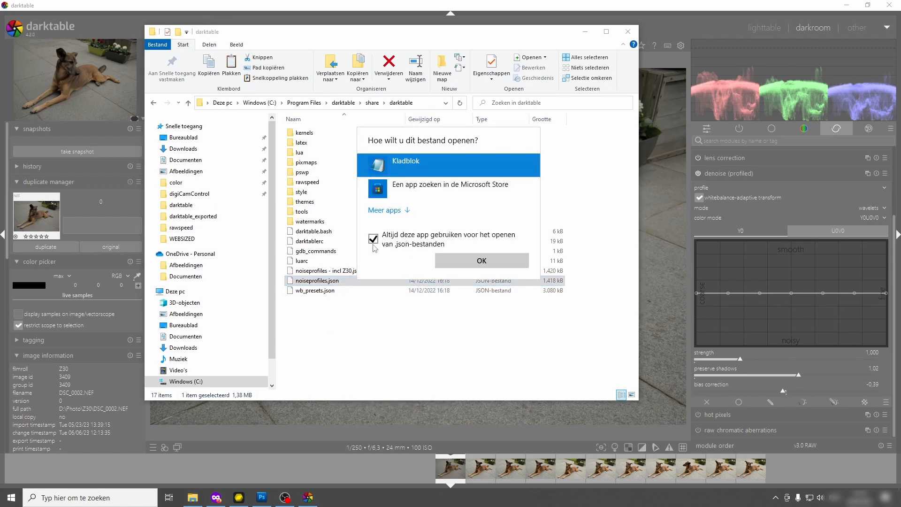
click(373, 239)
click(480, 261)
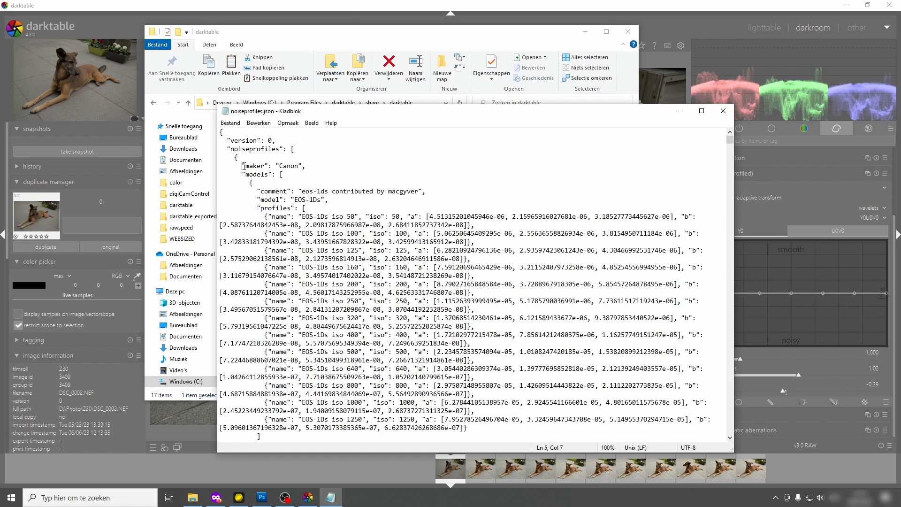
Step: Examine how the Canon EOS-1Ds entry is structured: the maker, comment and model lines, and the profile line for each ISO value
drag(242, 166, 306, 168)
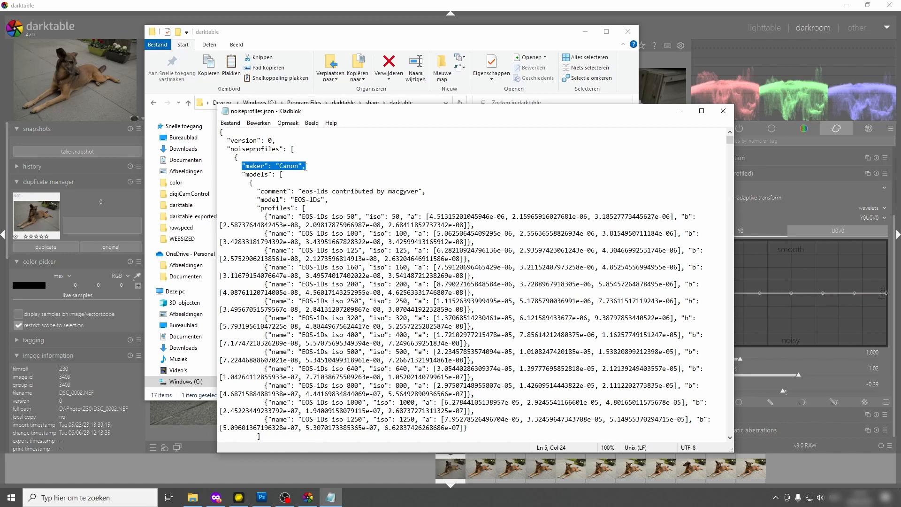
key(shift+Down)
key(shift+Down)
key(shift+Down)
key(shift+Down)
key(shift+Down)
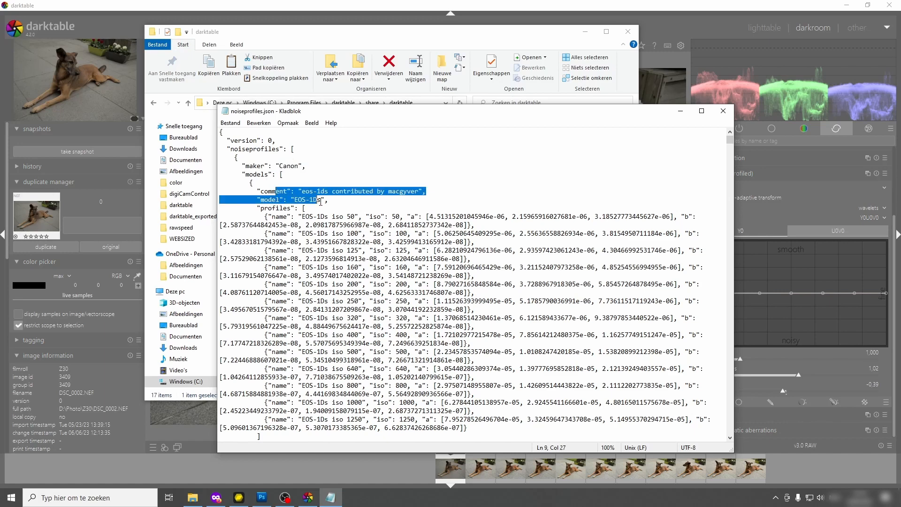
scroll(341, 230, down, 7)
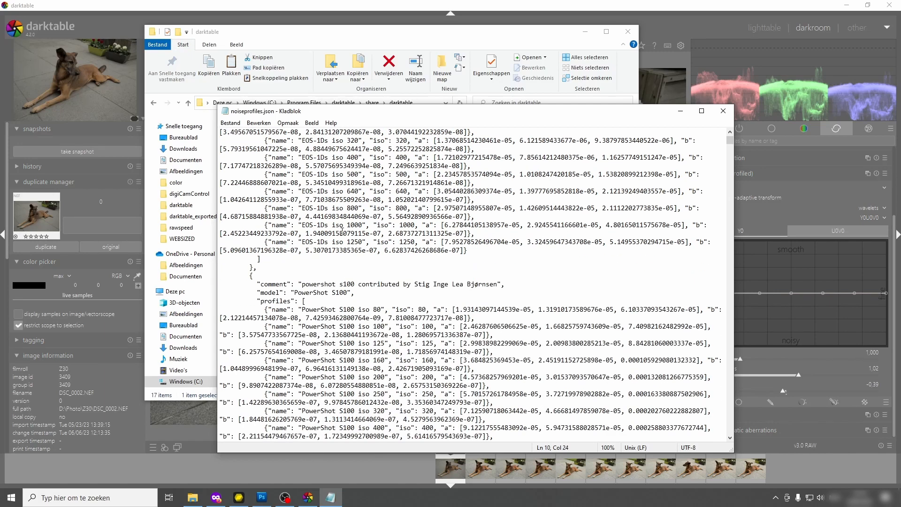
scroll(341, 231, up, 6)
drag(264, 191, 501, 271)
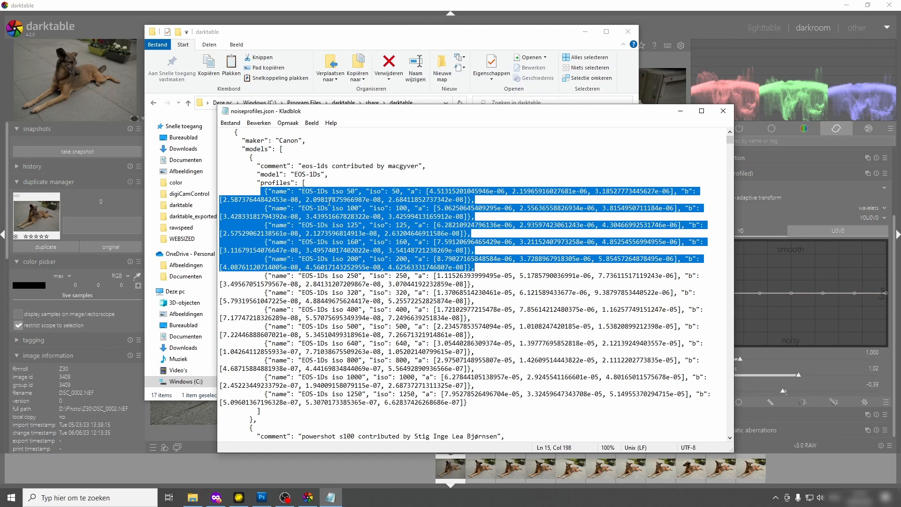
click(319, 199)
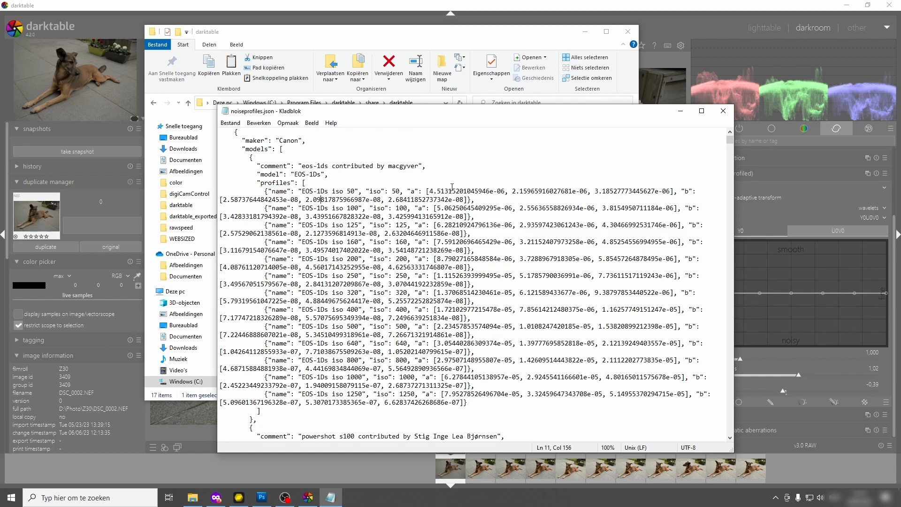
Step: Search noiseprofiles.json for "Z 50" and bring that model's whole entry into view
click(340, 167)
key(ctrl+f)
text(Z)
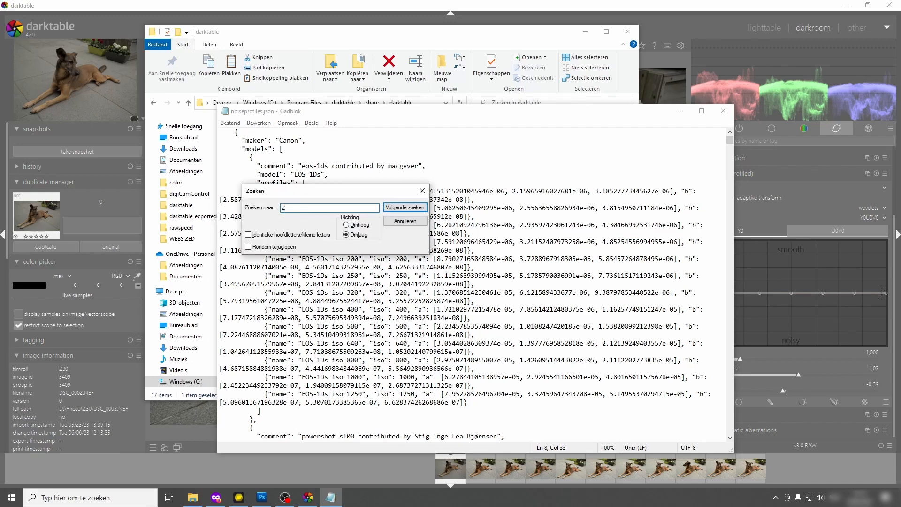
text( 50)
click(404, 207)
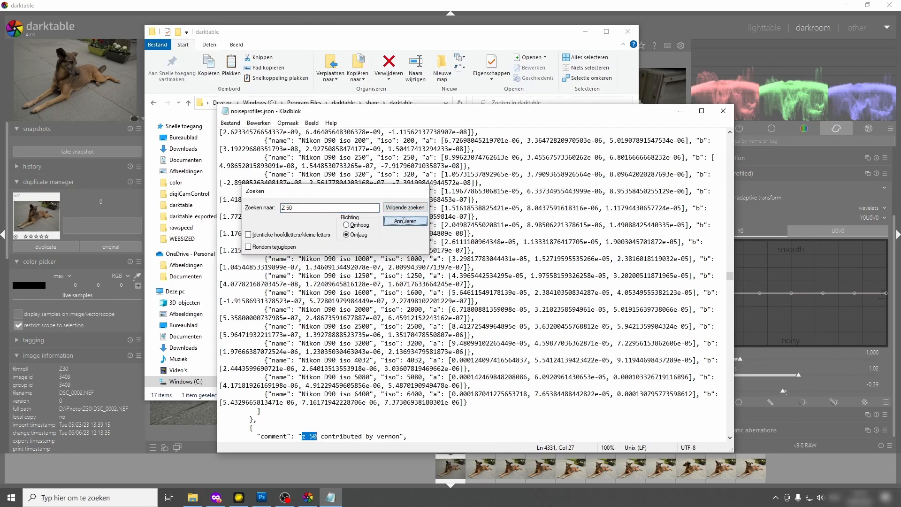
click(403, 223)
scroll(279, 205, down, 11)
scroll(279, 205, up, 1)
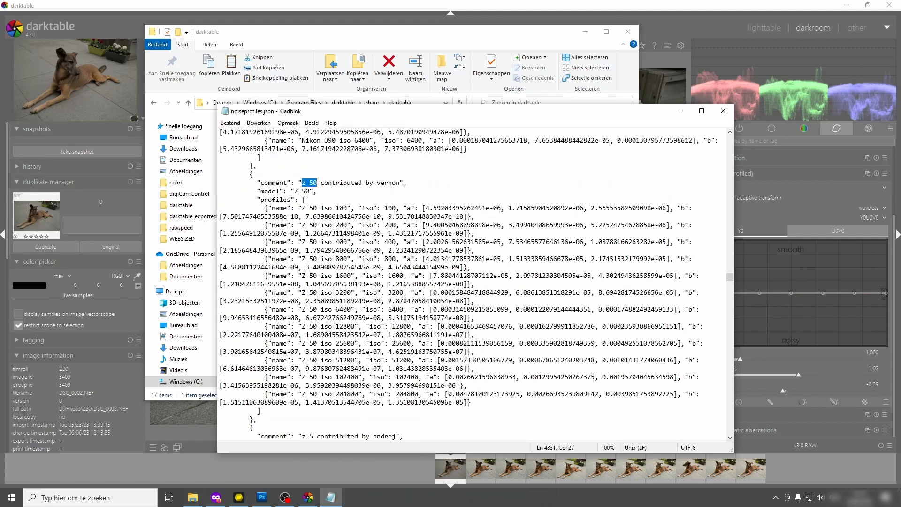
Step: Examine the complete Z 50 block from opening to closing brace, including the model number in its comment, and close the file
drag(261, 184, 261, 418)
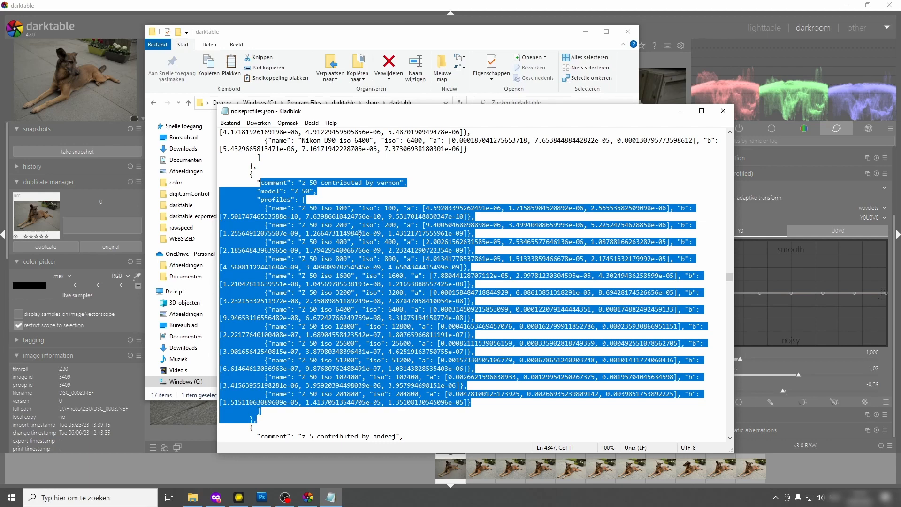
click(335, 195)
drag(222, 174, 300, 419)
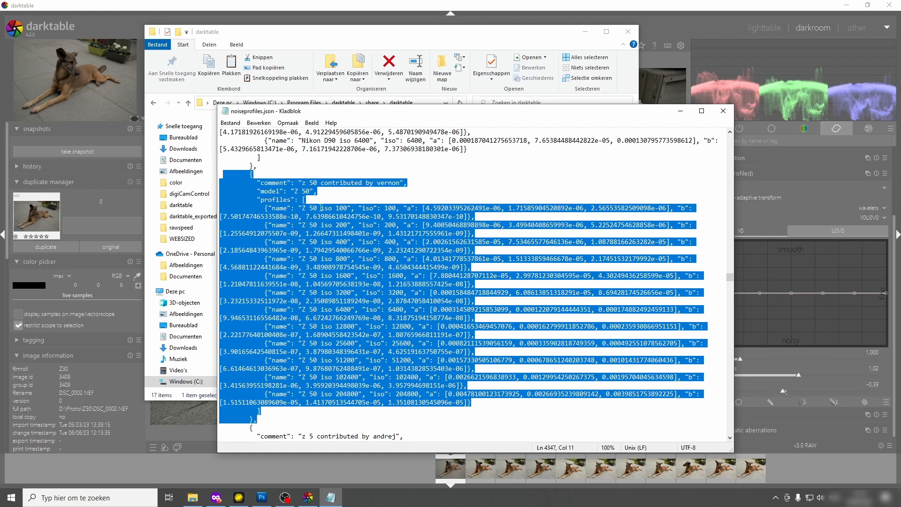
click(316, 184)
double_click(311, 184)
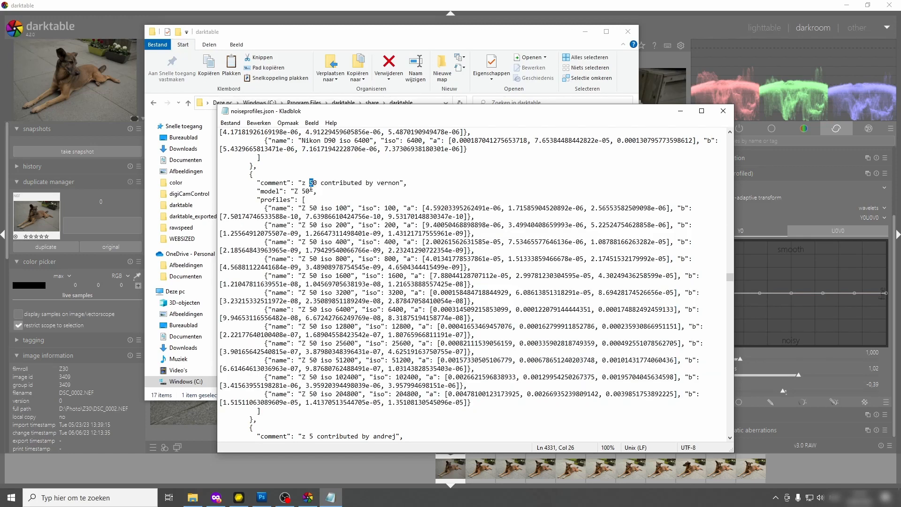
click(722, 110)
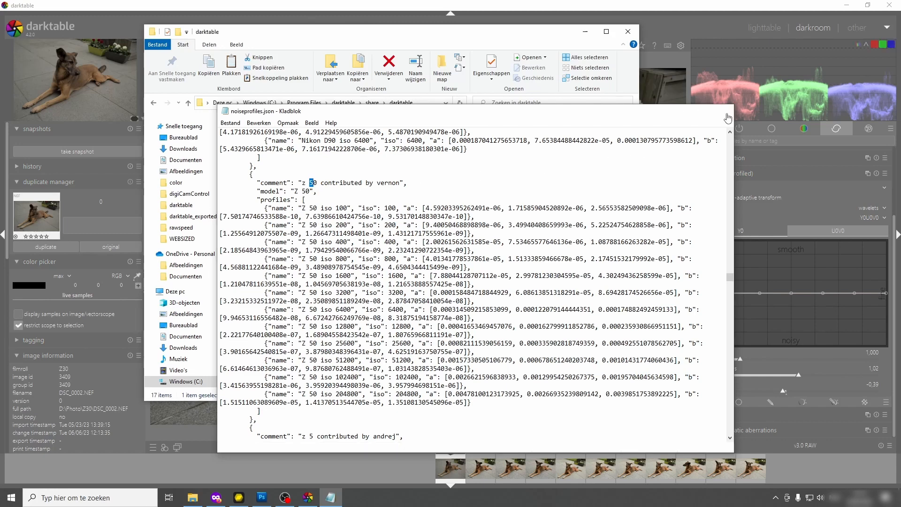
Step: Open "noiseprofiles - incl Z30.json" in Notepad
click(321, 272)
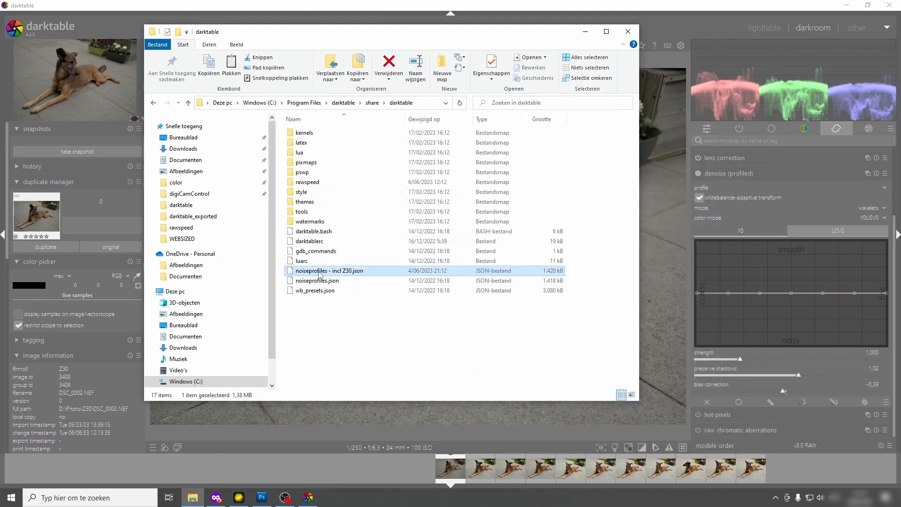
double_click(347, 272)
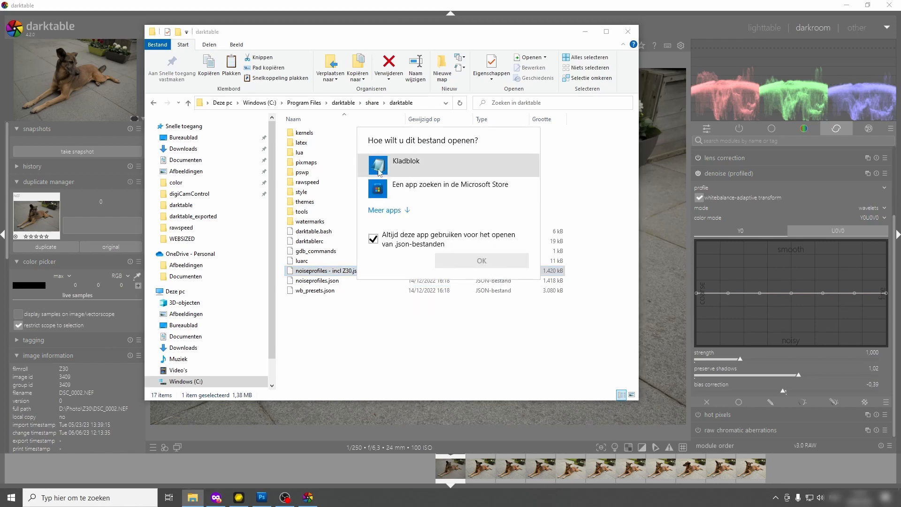
click(462, 261)
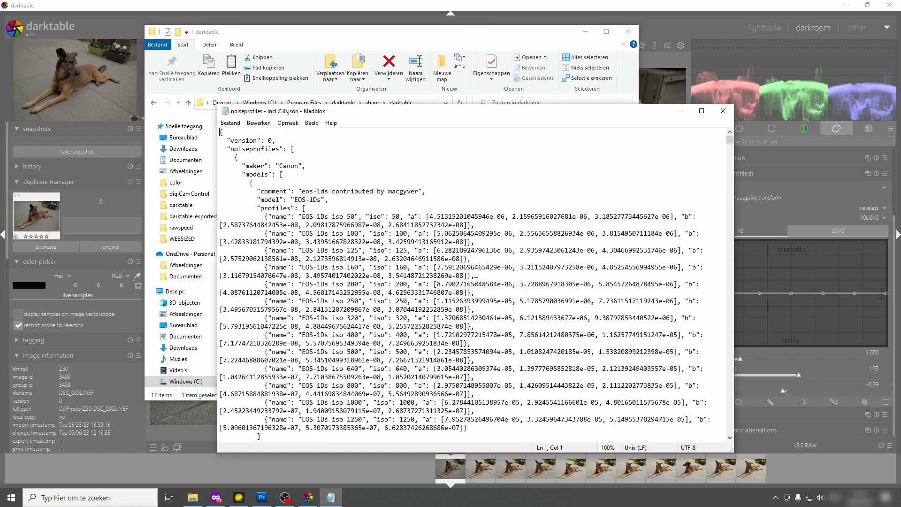
Step: Search the Z30 noise profiles file for "Z 50" and bring the whole Z 50 and Z 30 blocks into view
click(702, 111)
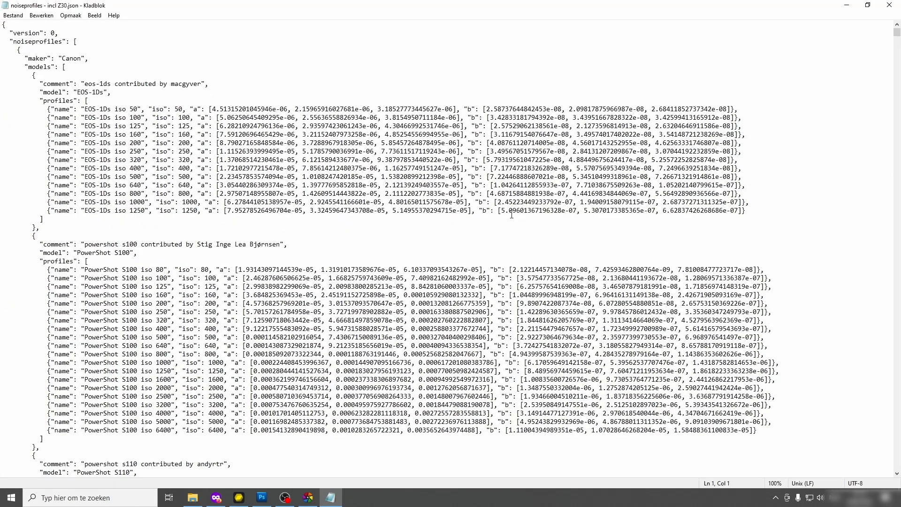
key(ctrl+f)
text(Z 50)
key(Return)
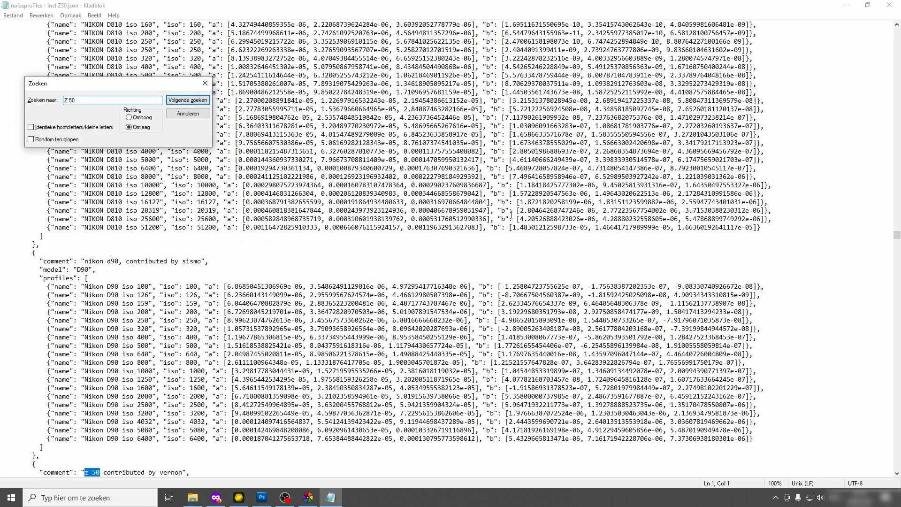
click(177, 114)
scroll(269, 273, down, 8)
scroll(269, 273, down, 3)
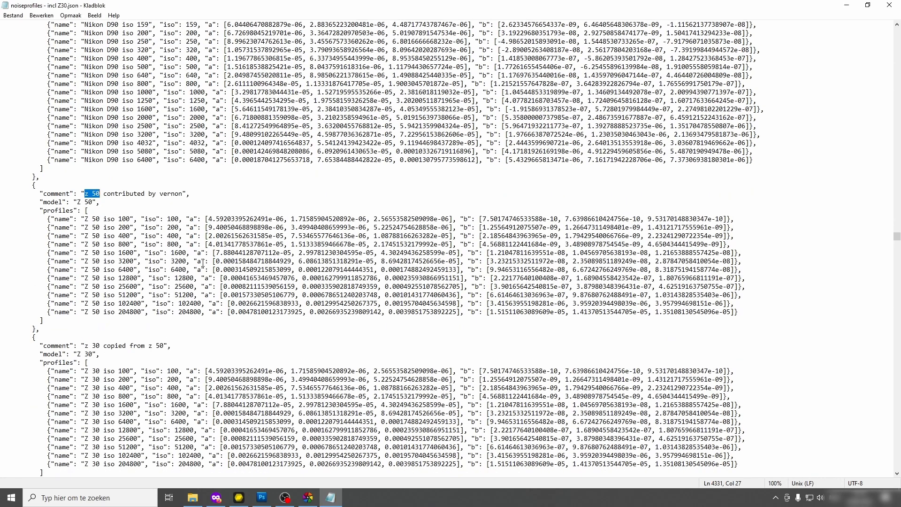
scroll(126, 202, down, 2)
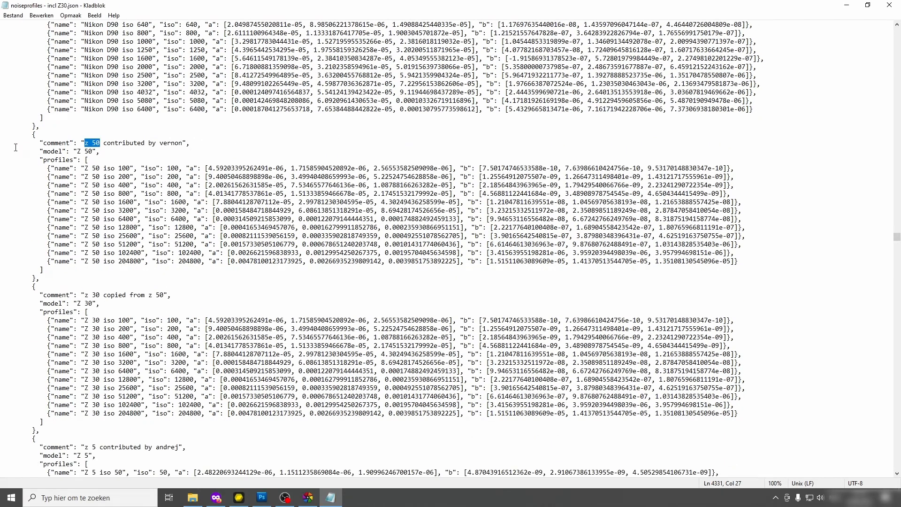
Step: Compare the Z 50 block with its Z 30 copy, checking the comment, model, ISO profile names and coefficients, and close the file
drag(5, 134, 124, 281)
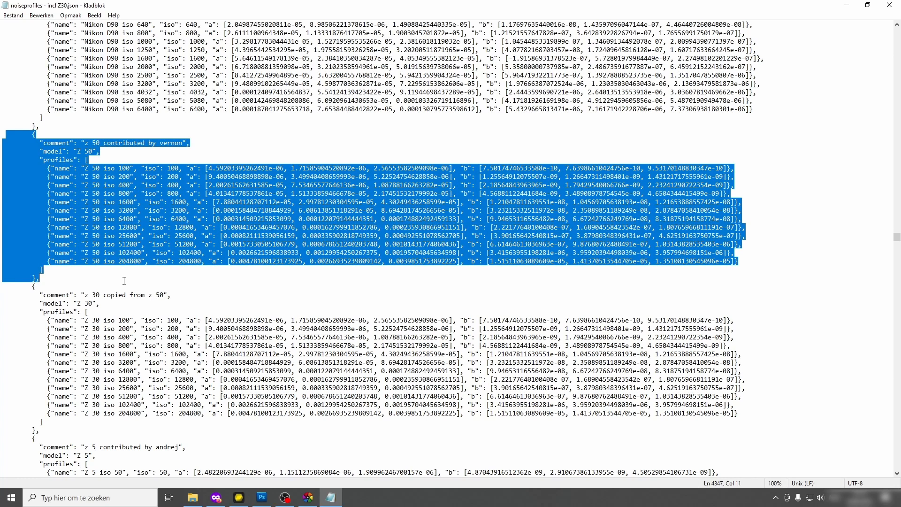
drag(9, 290, 103, 430)
click(142, 296)
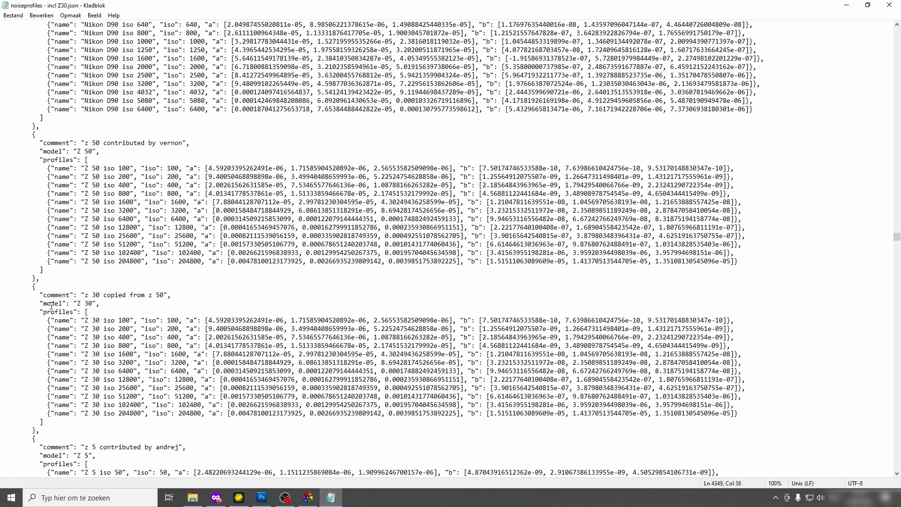
drag(74, 303, 96, 304)
drag(92, 168, 101, 185)
drag(85, 320, 99, 362)
drag(191, 320, 730, 345)
click(677, 328)
click(894, 6)
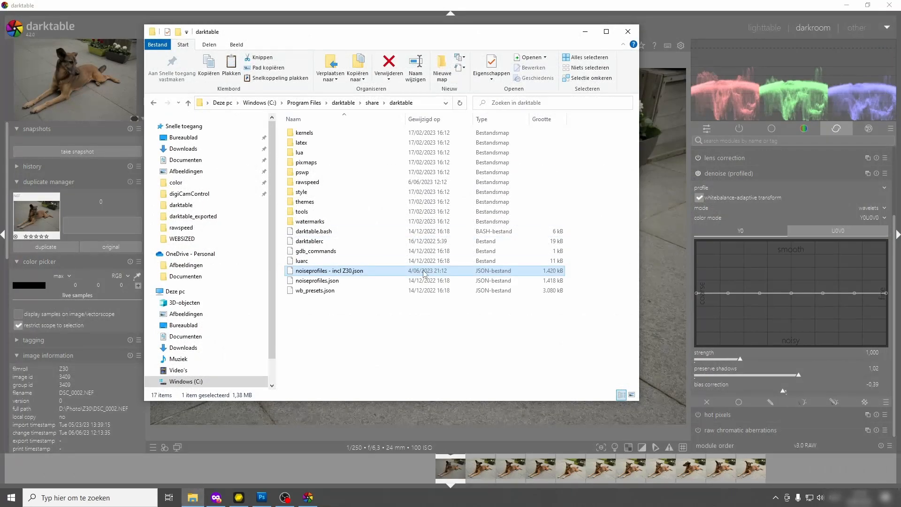
Step: Rename noiseprofiles.json to "noiseprofiles - original.json", granting administrator permission
click(336, 282)
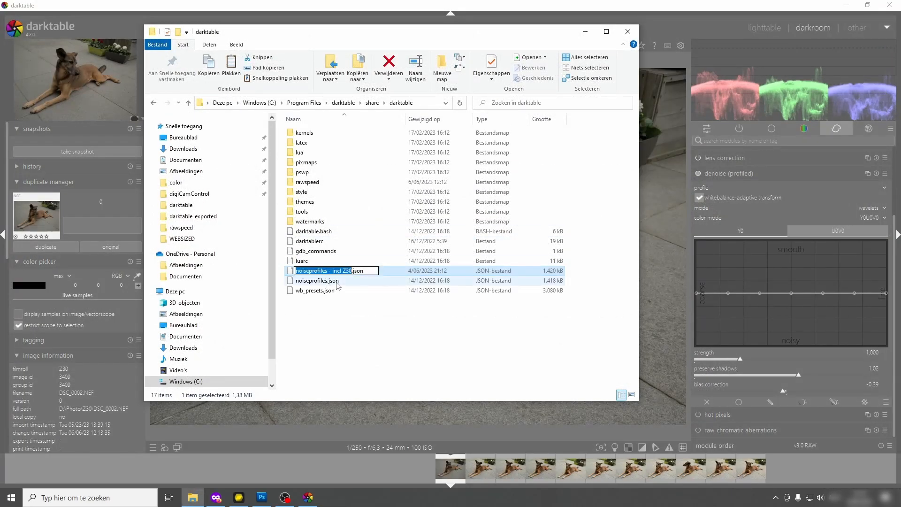
click(327, 285)
click(329, 283)
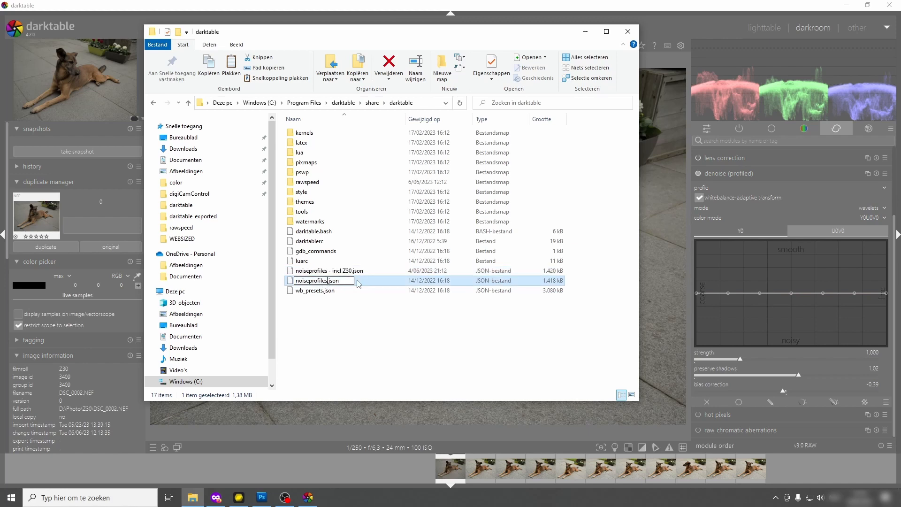
text(- original)
key(Return)
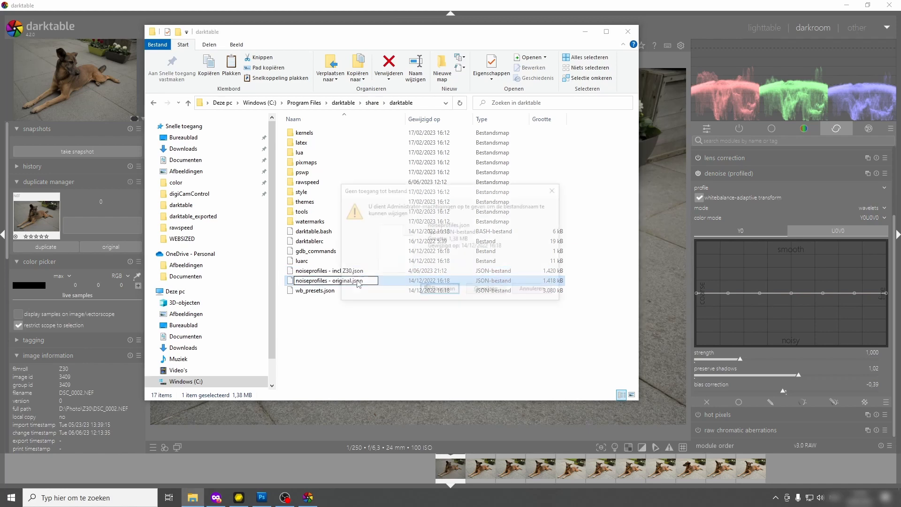
click(438, 291)
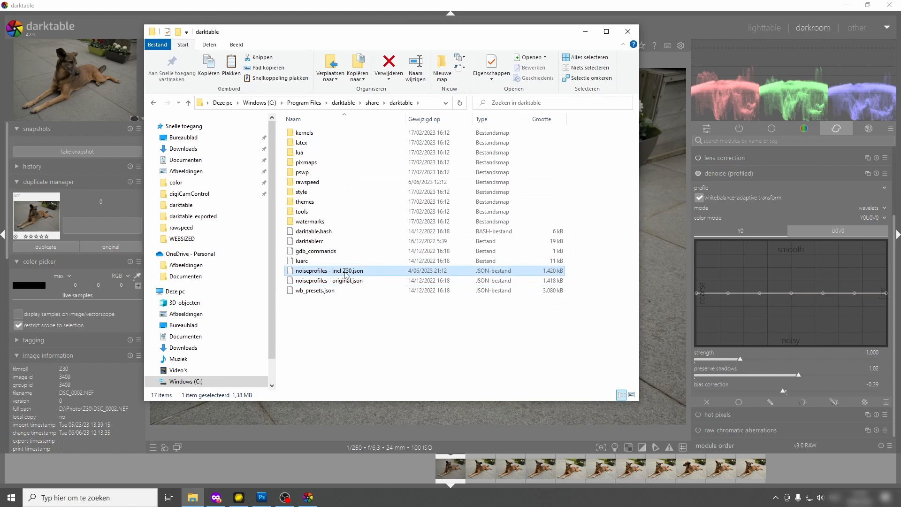
Step: Rename "noiseprofiles - incl Z30.json" to "noiseprofiles.json", granting administrator permission
click(334, 271)
click(331, 270)
key(Delete)
key(Delete)
key(Delete)
key(Delete)
key(Delete)
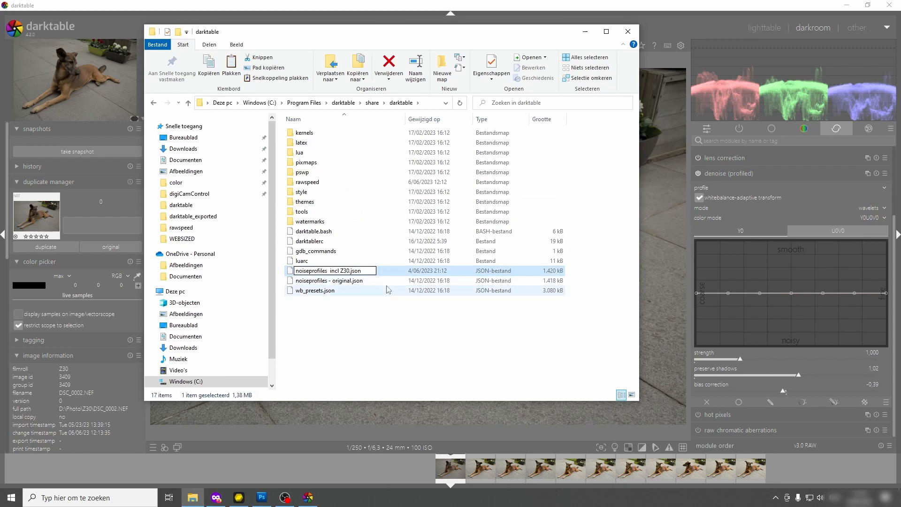
key(Delete)
key(Delete)
key(Delete)
key(Delete)
key(Delete)
key(BackSpace)
key(Return)
click(440, 291)
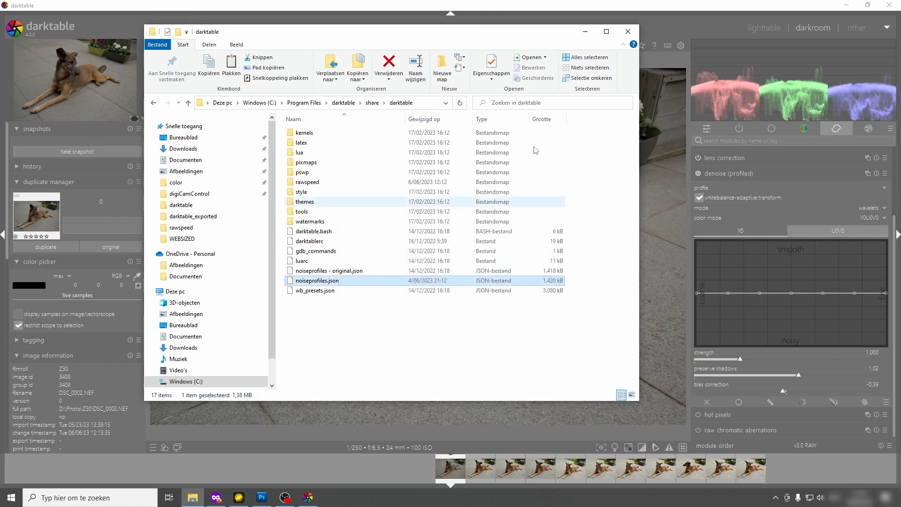
Step: Close darktable and start it again so it loads the replaced noise profiles
click(769, 11)
click(889, 5)
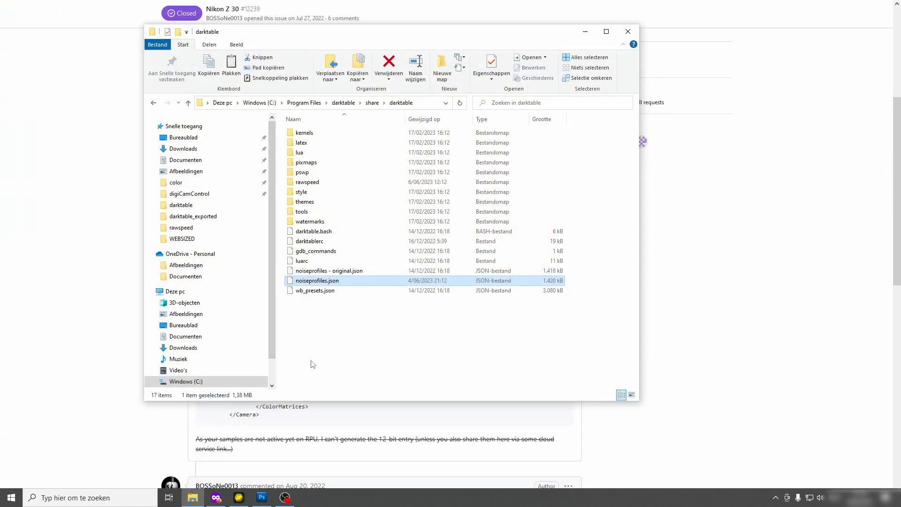
click(4, 496)
text(dark)
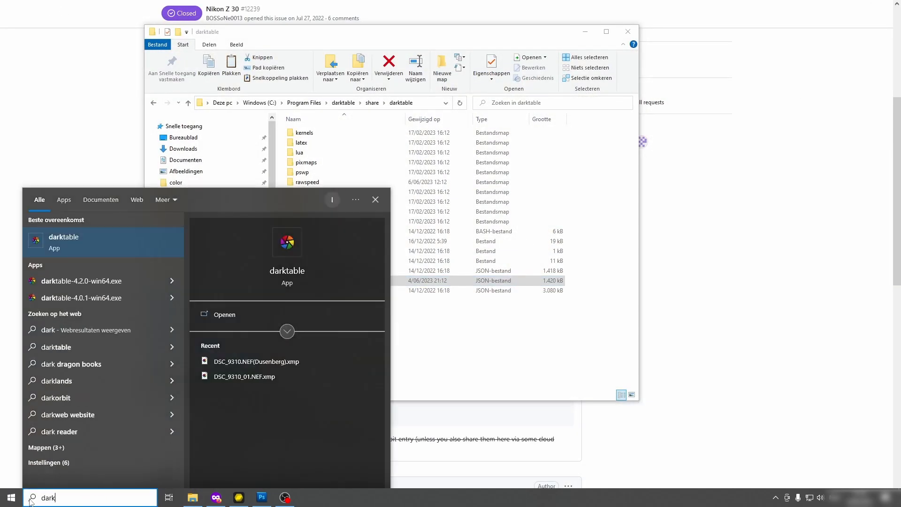
key(Return)
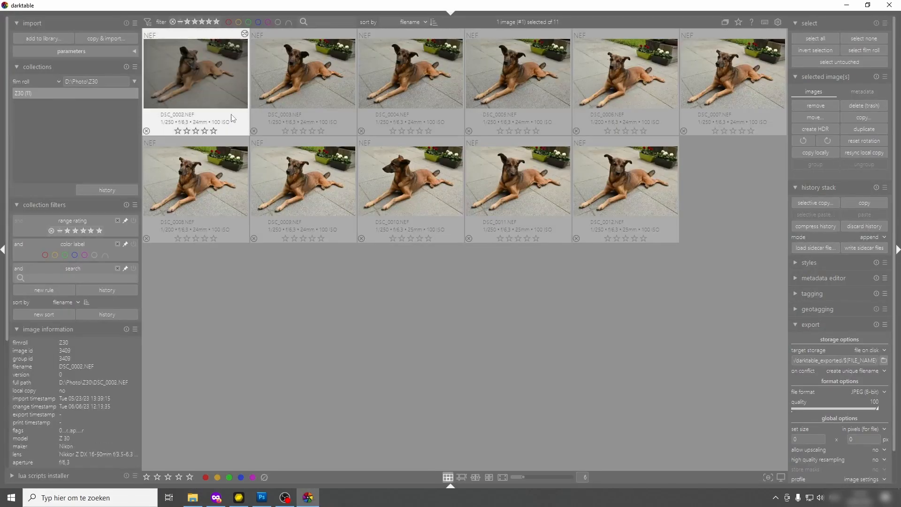
Step: Open DSC_0002.NEF in the darkroom and set its denoise (profiled) profile to "found match for ISO 100"
key(d)
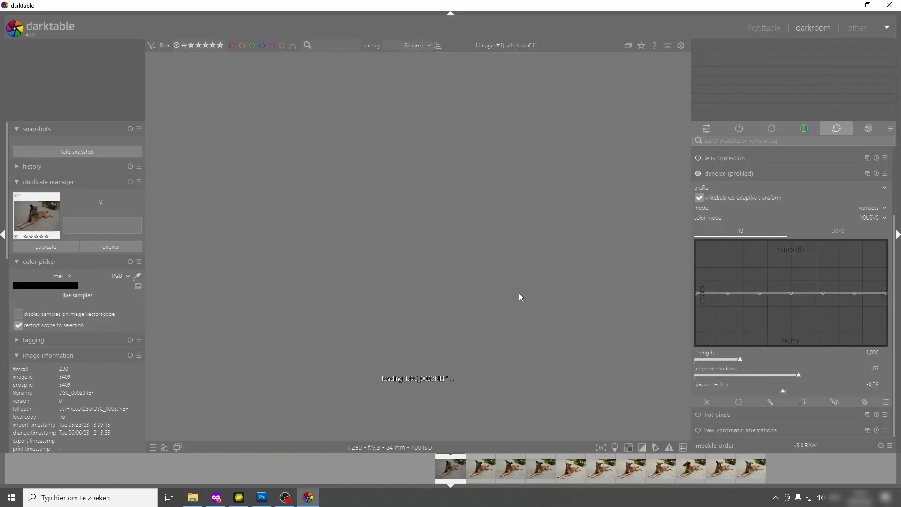
click(708, 132)
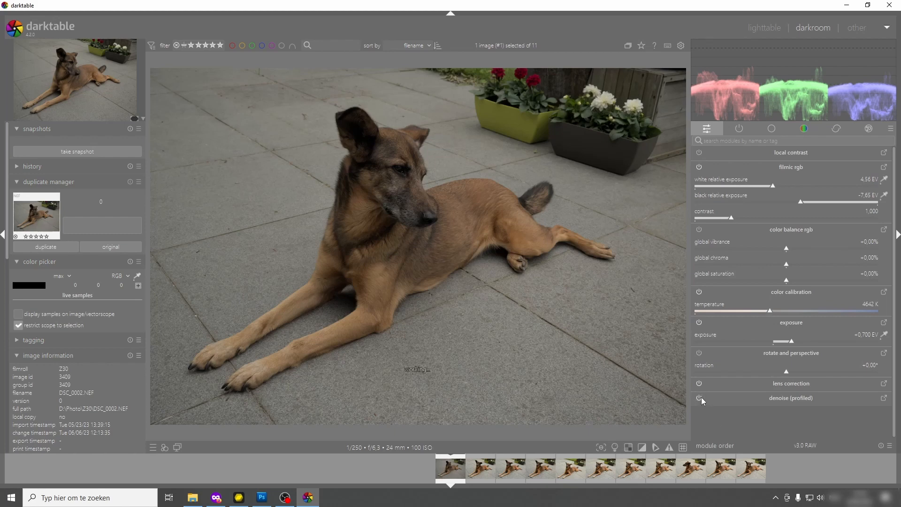
click(884, 399)
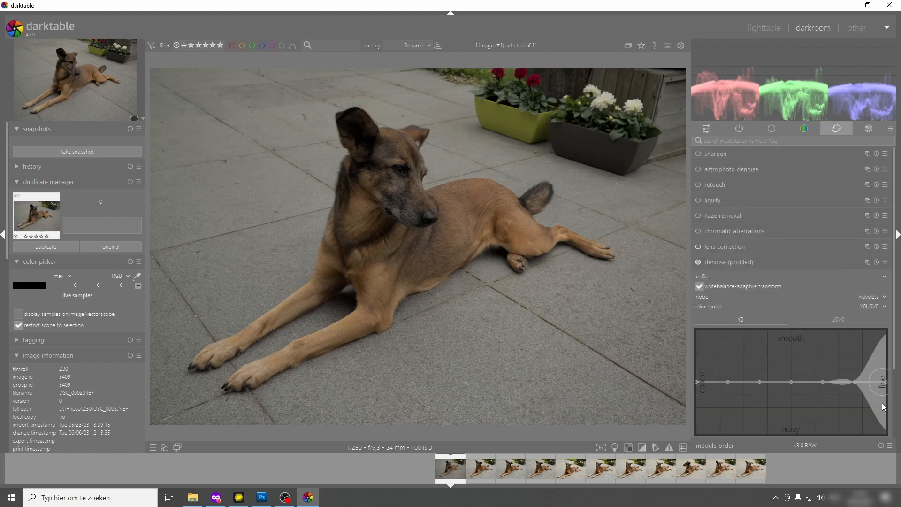
click(884, 276)
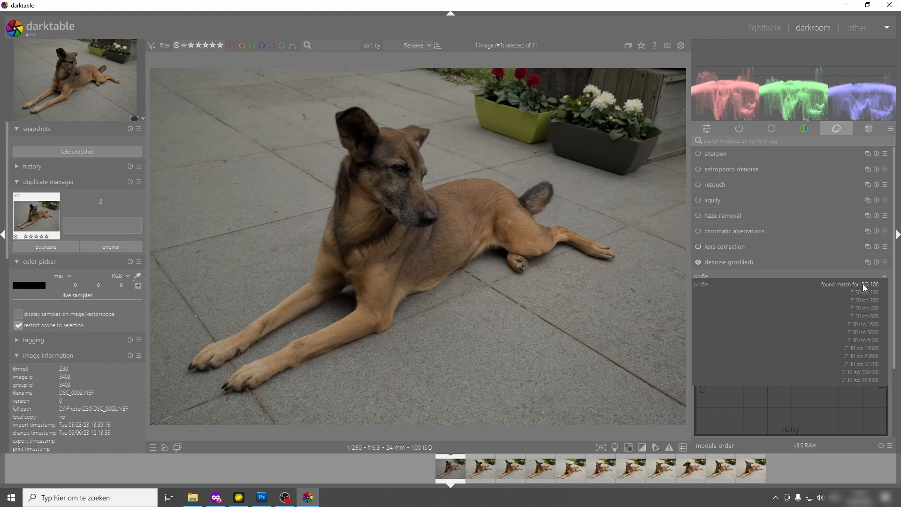
click(862, 284)
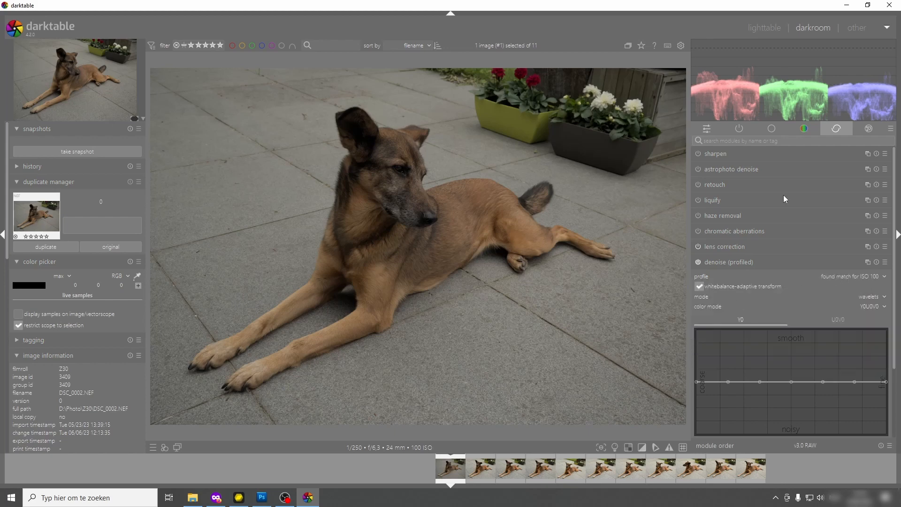
Step: Open DSC_0003.NEF in the darkroom, enable denoise (profiled), and show the module's full settings to check its profile
click(776, 27)
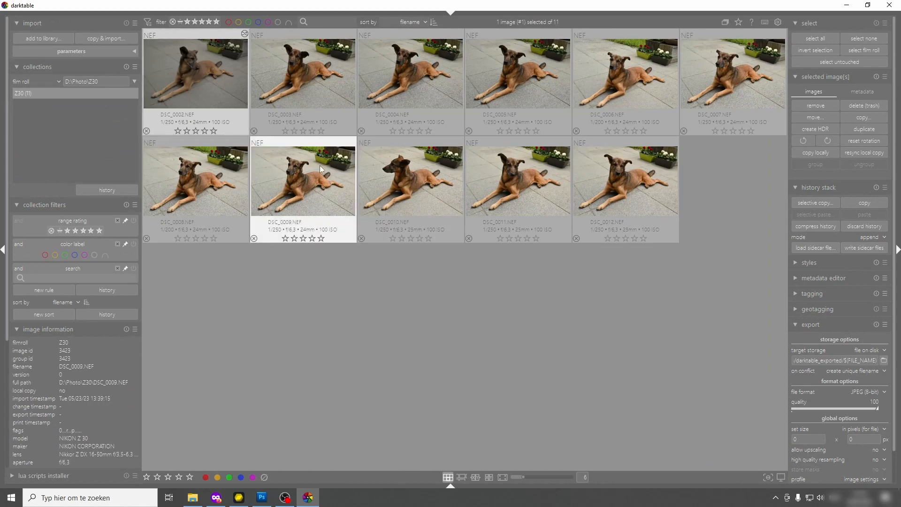
click(308, 71)
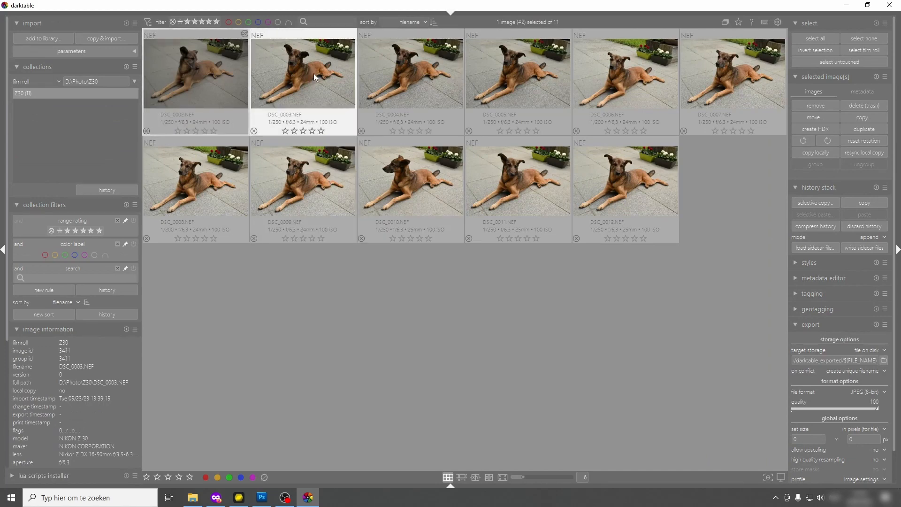
double_click(313, 72)
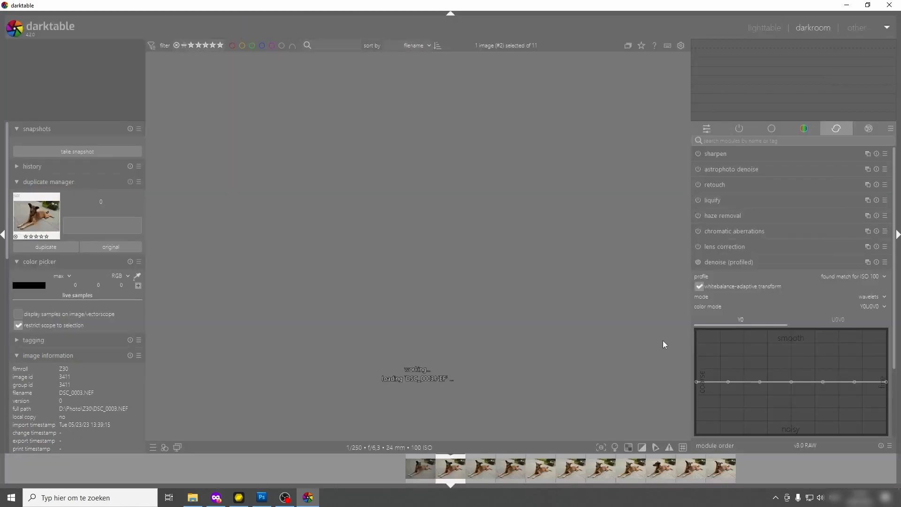
click(706, 129)
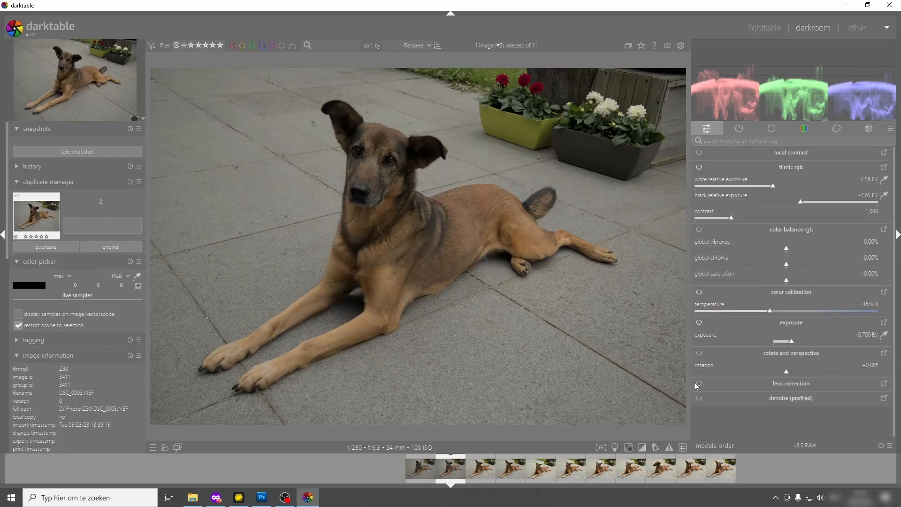
click(699, 398)
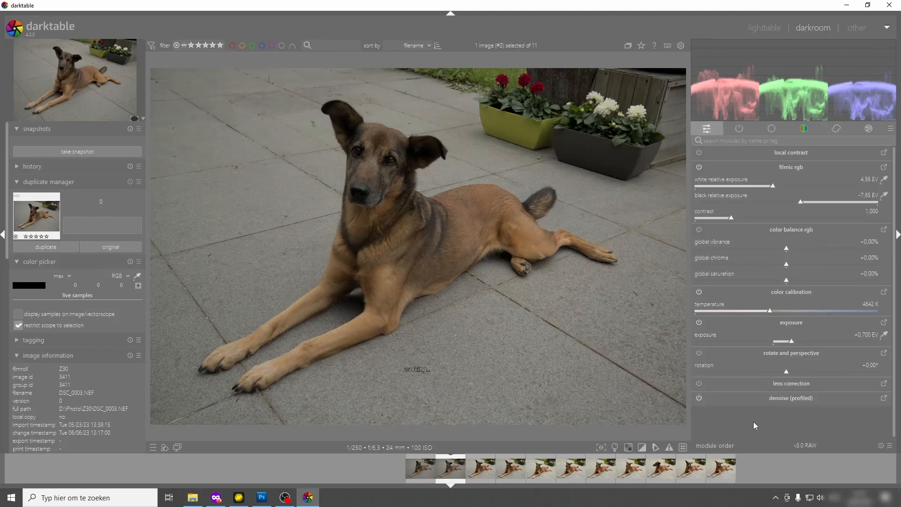
click(883, 397)
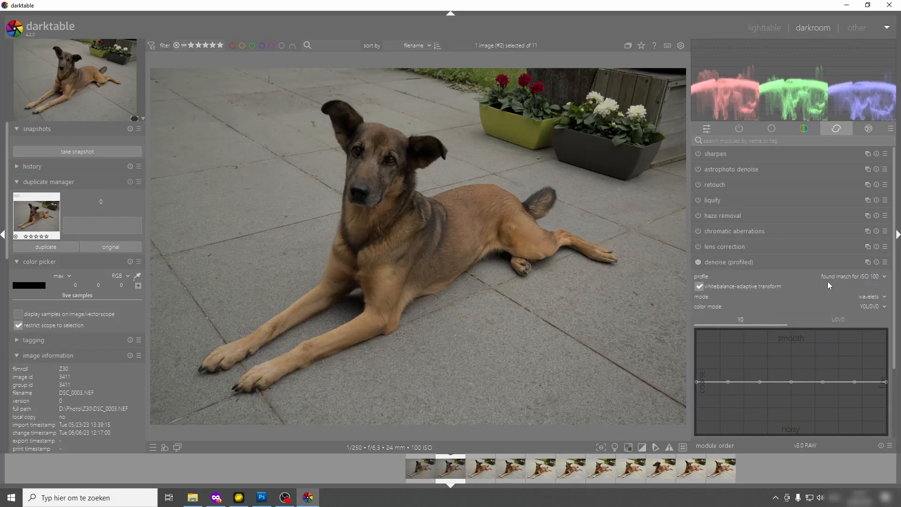